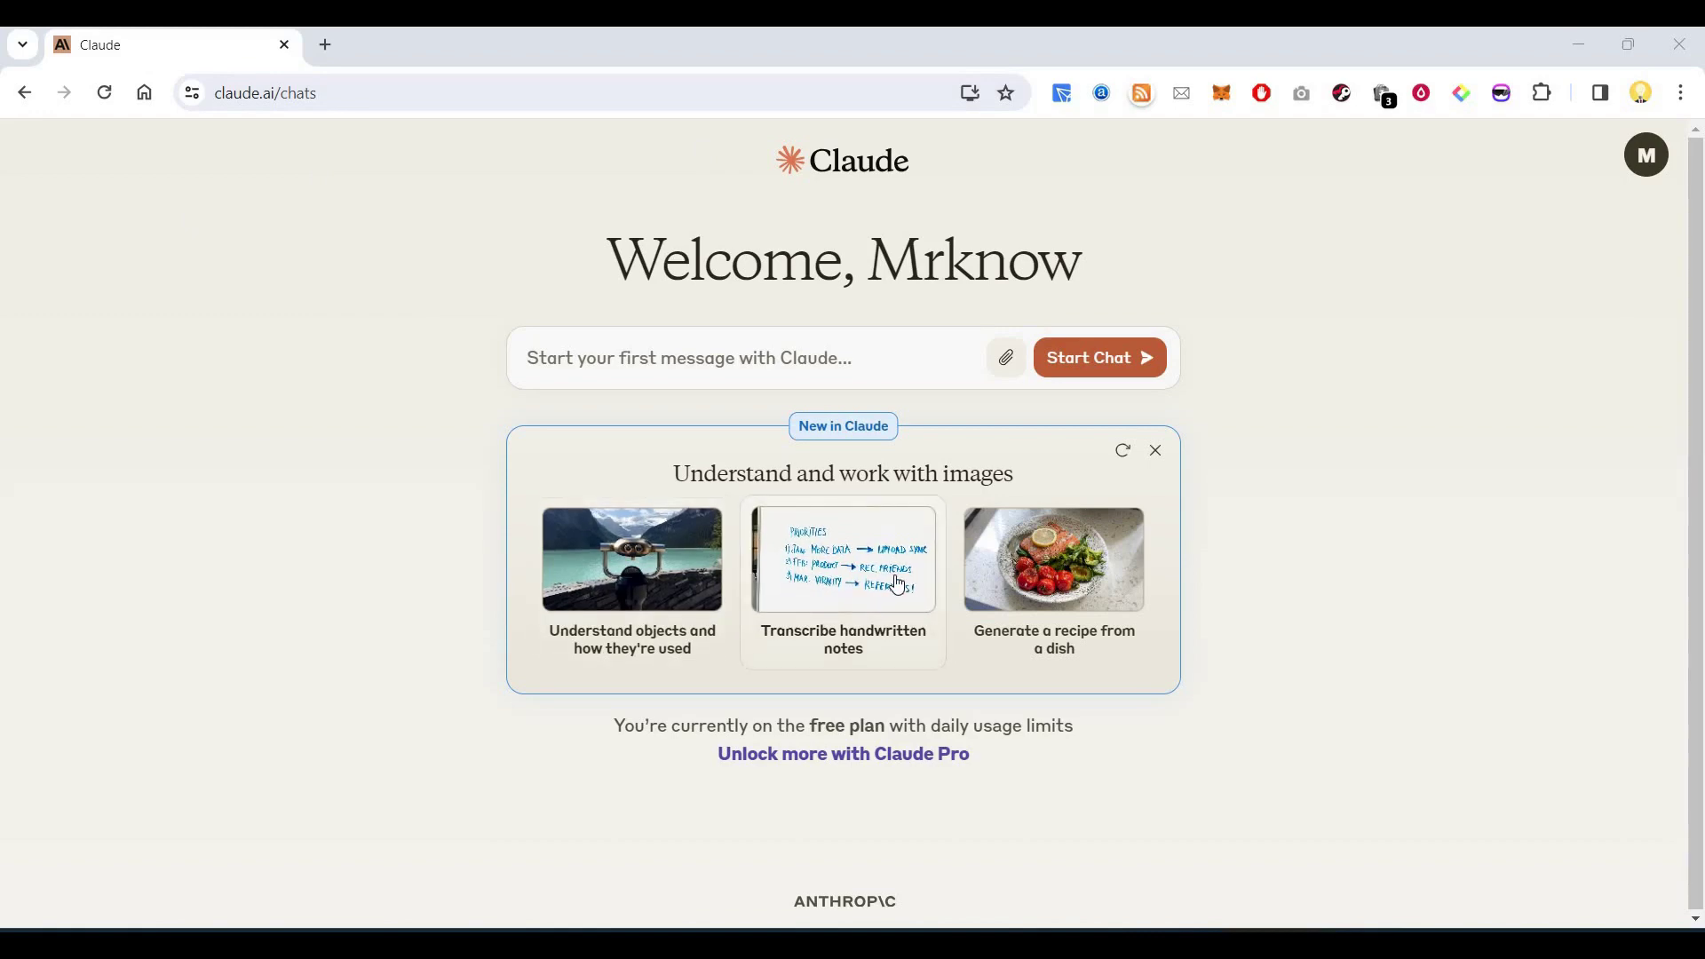
# - Use the "Generate a recipe from a dish" example to send dish.jpg with "Suggest a recipe for this dish" and read through the reply
pyautogui.click(1081, 593)
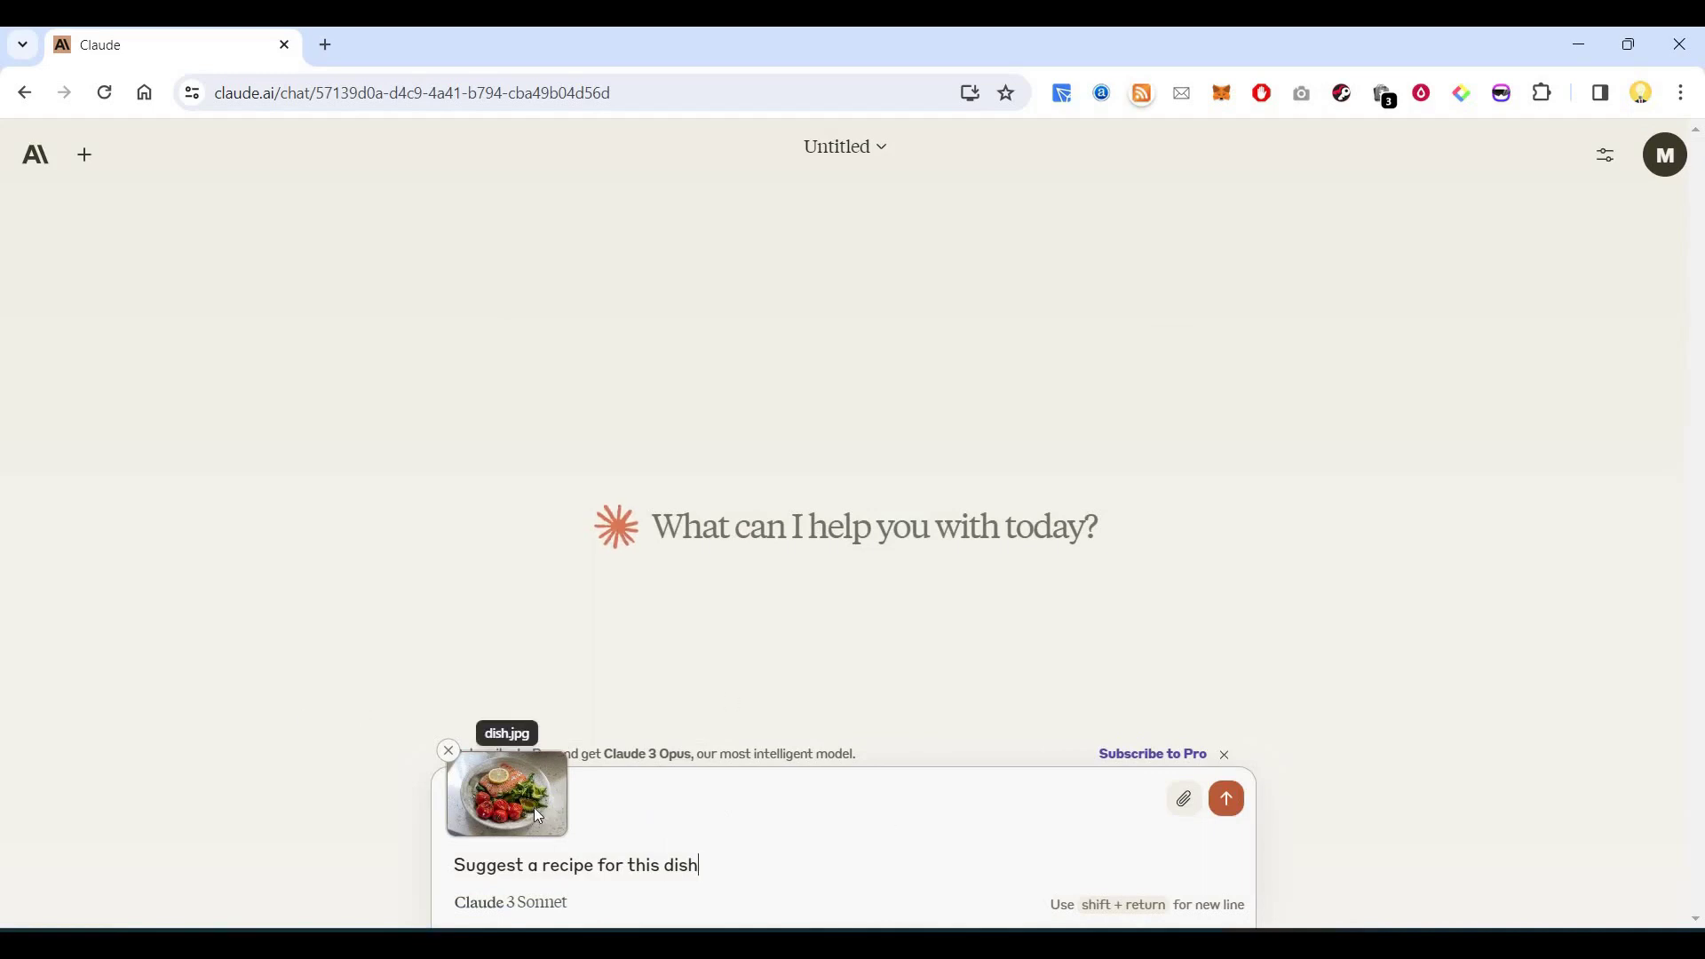
pyautogui.press('Return')
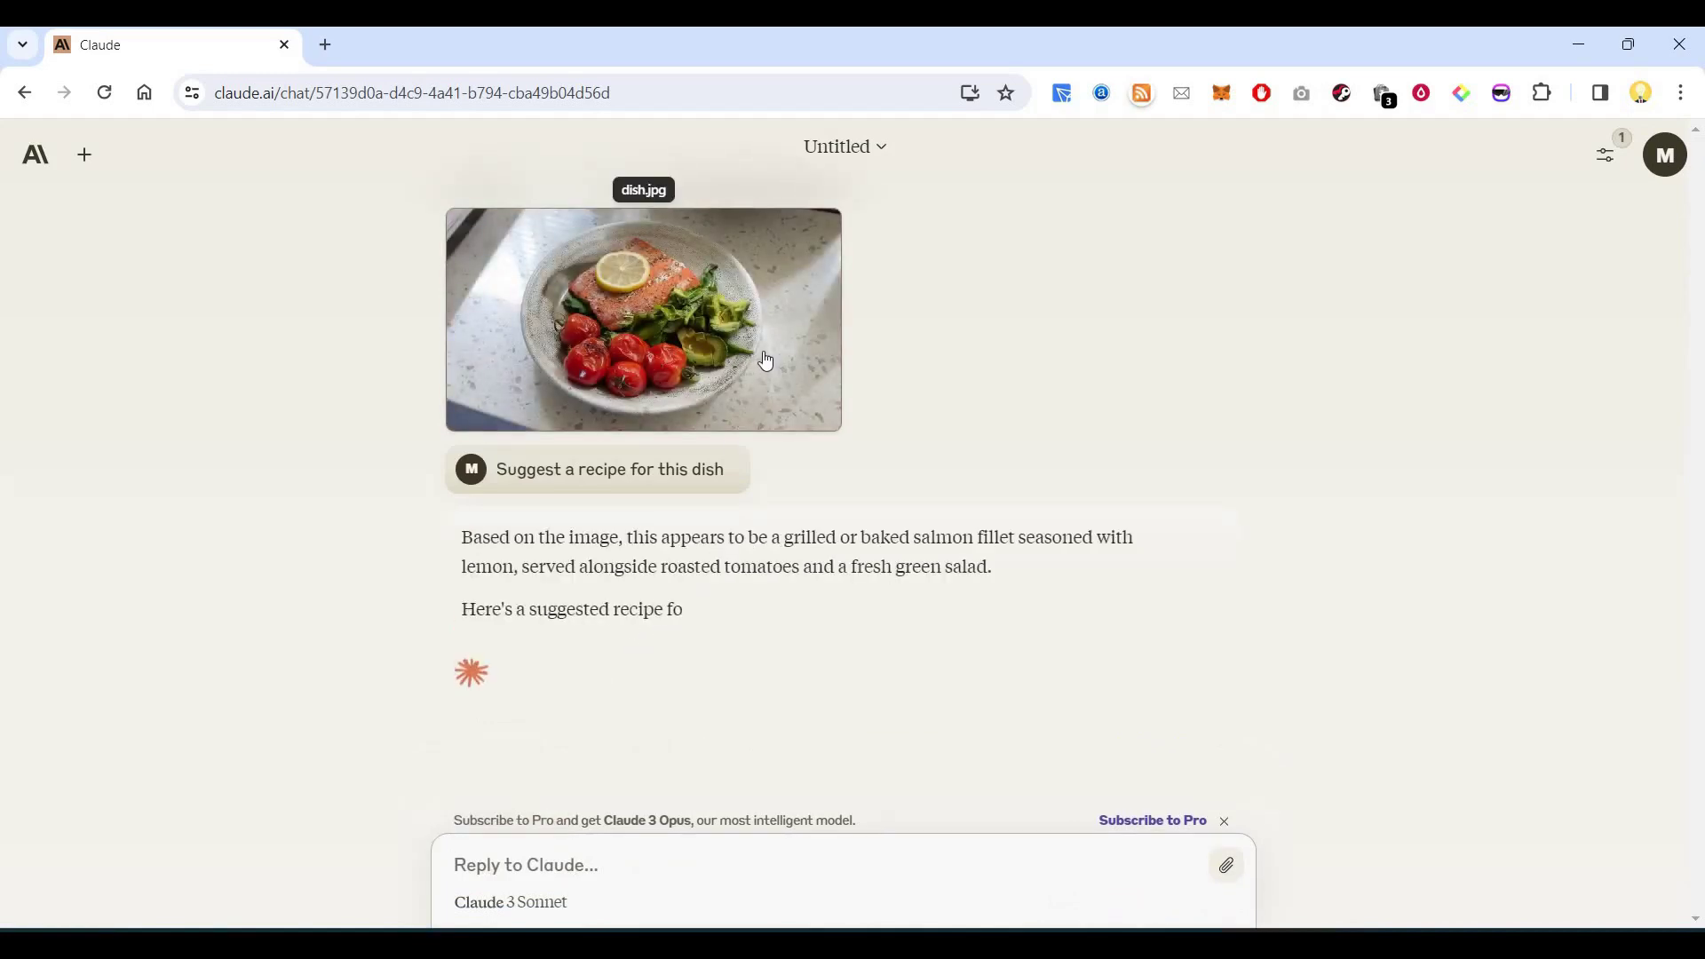
pyautogui.scroll(3, 677, 535)
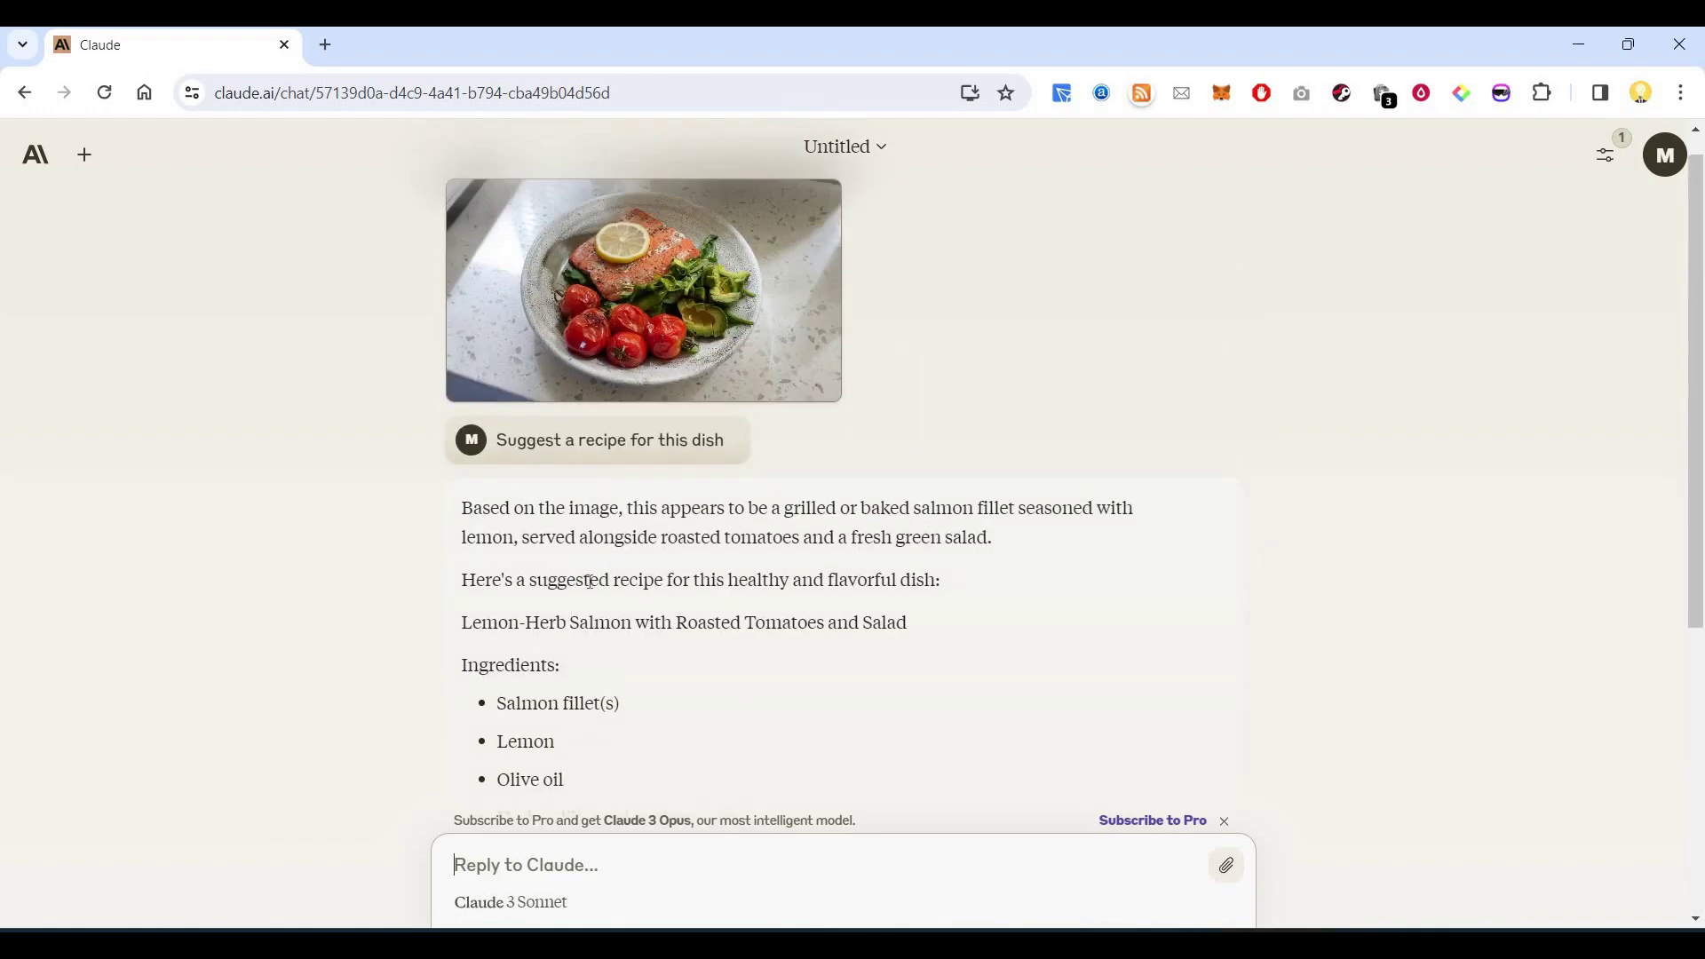
pyautogui.scroll(-1, 589, 581)
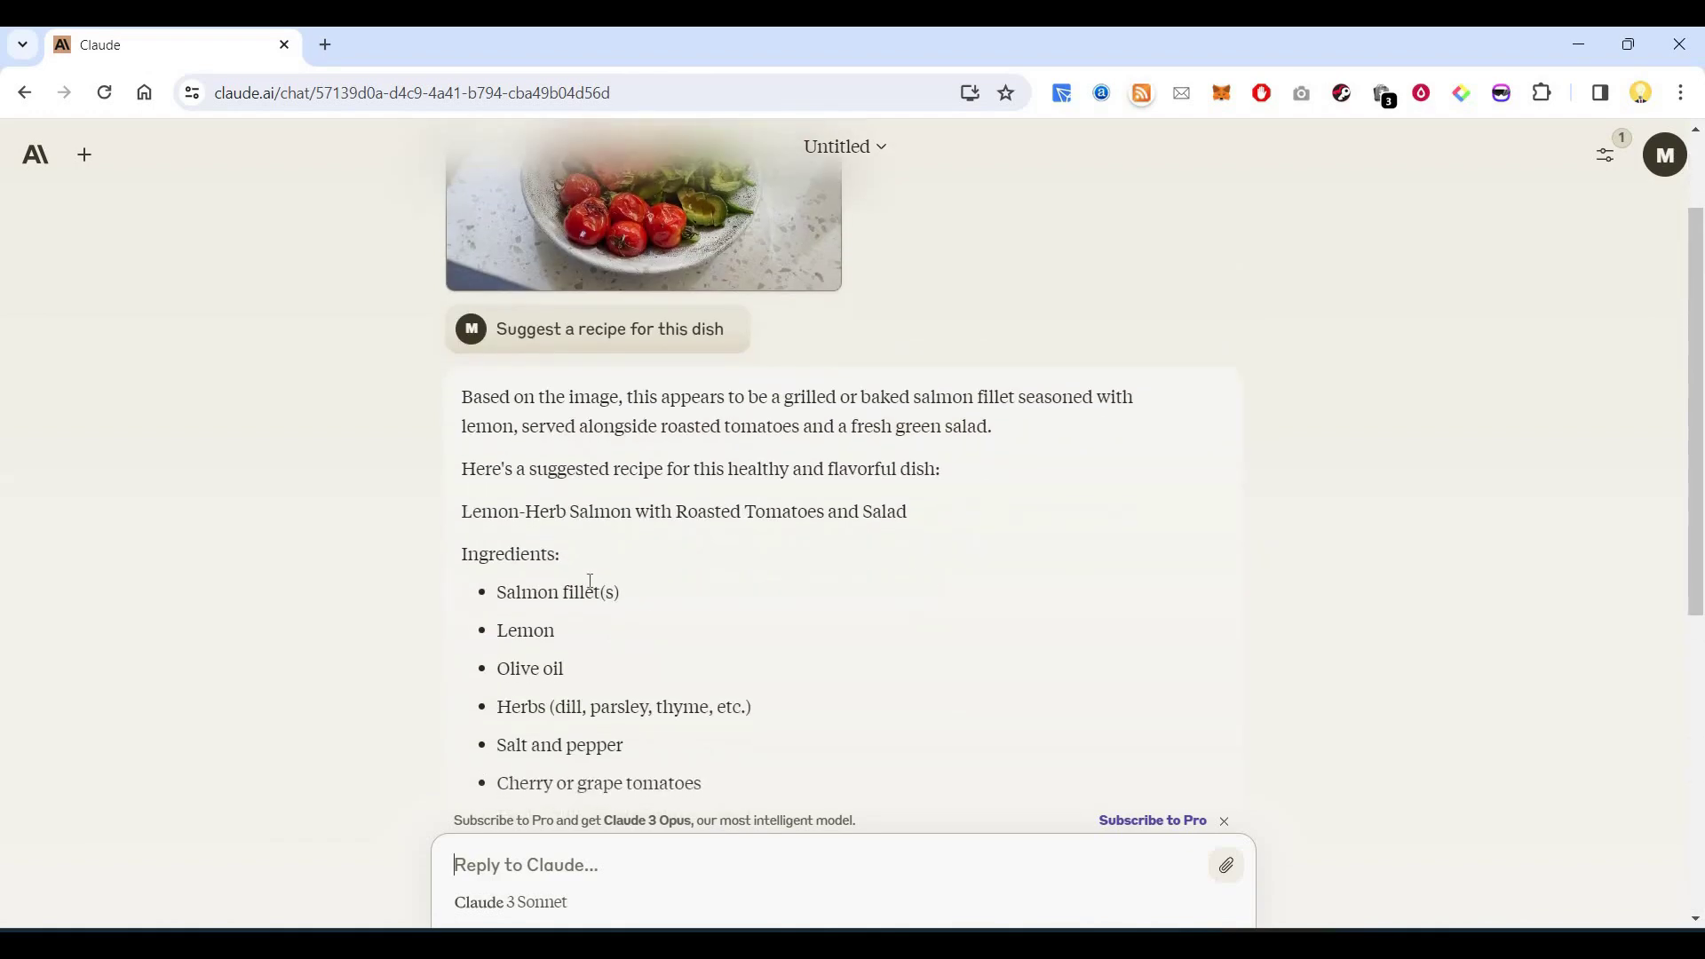
pyautogui.scroll(-1, 588, 579)
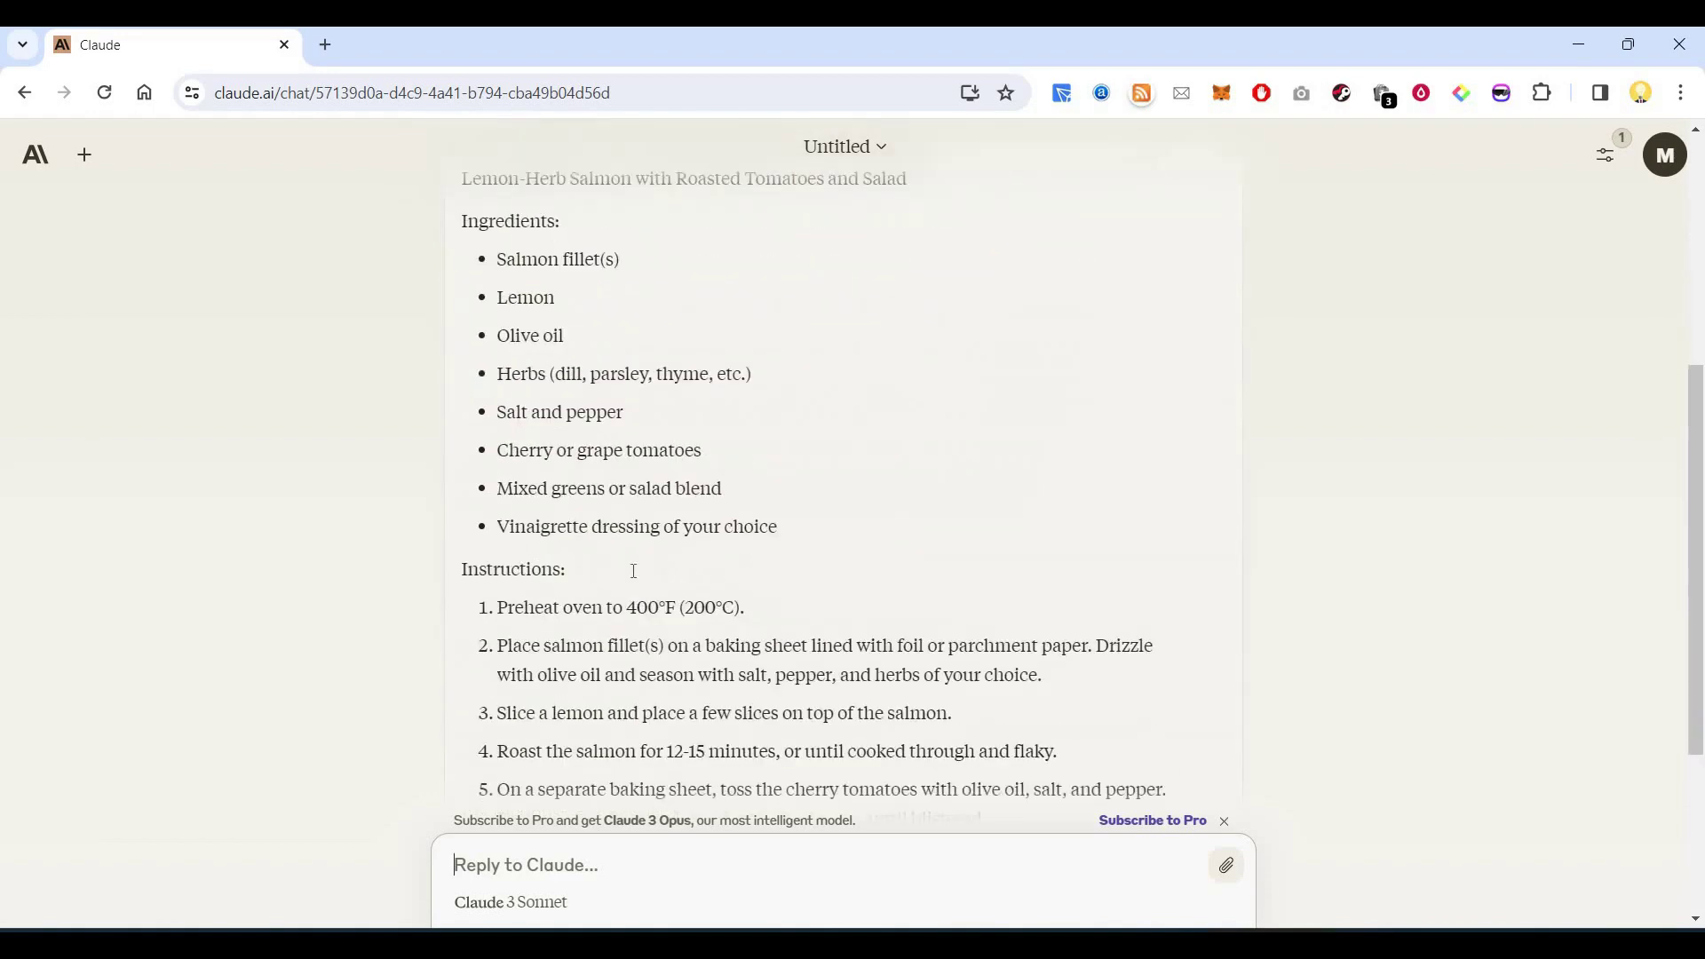
pyautogui.scroll(10, 1164, 571)
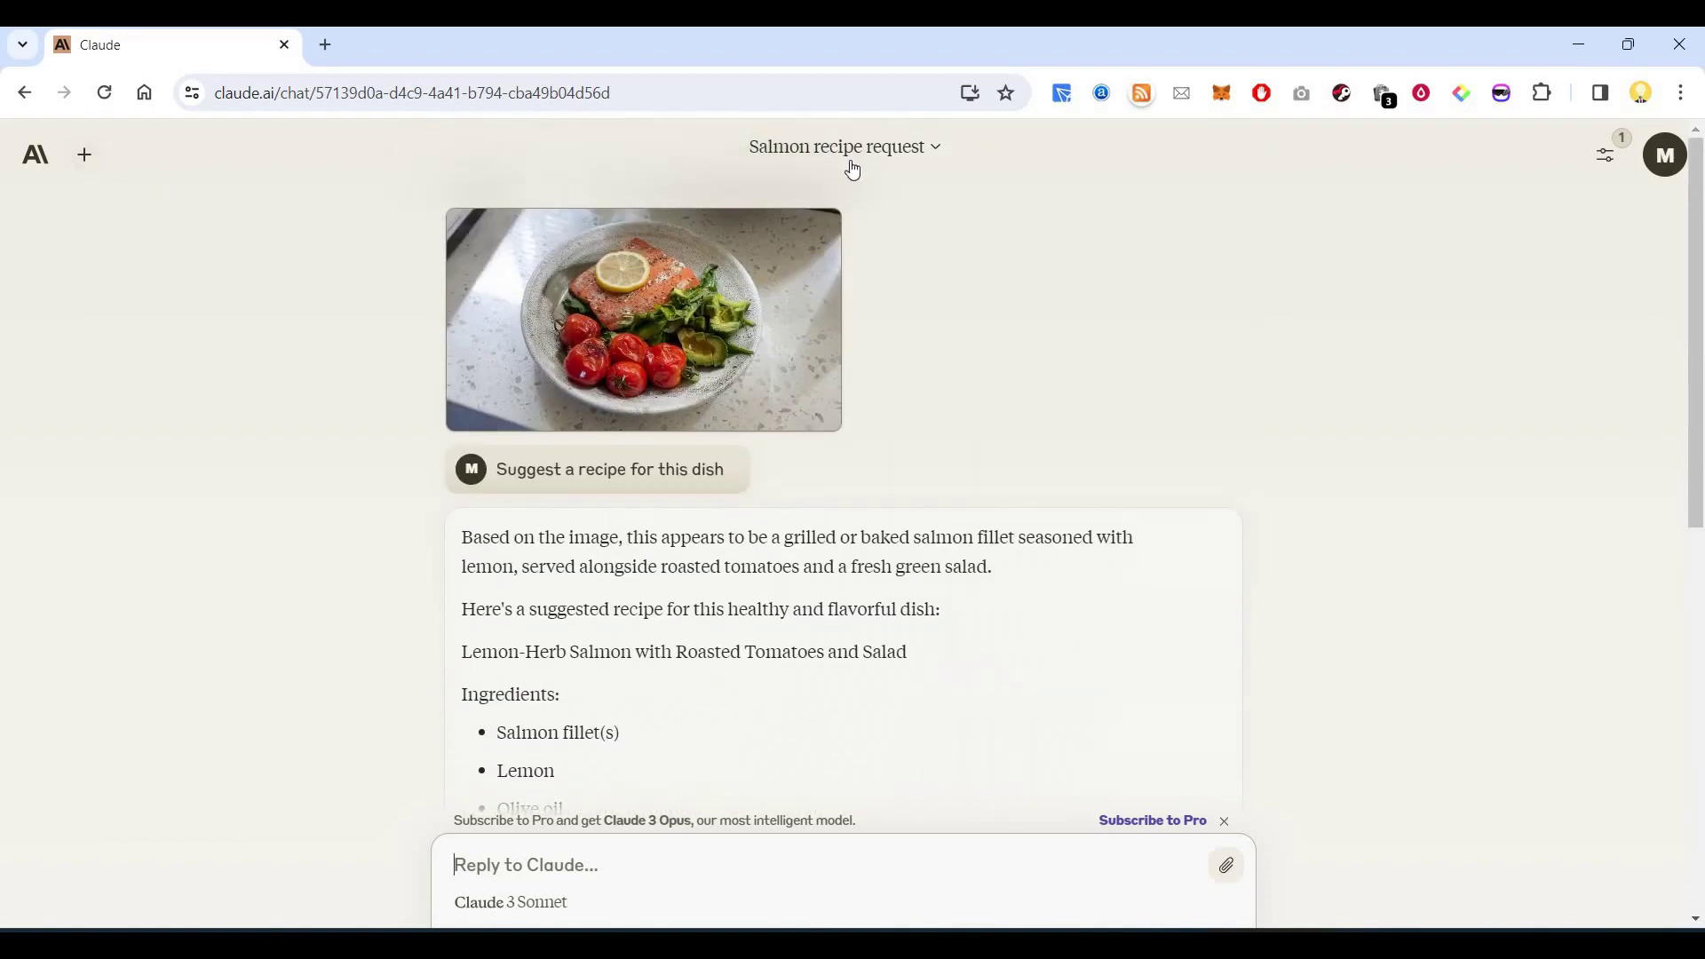
pyautogui.click(847, 158)
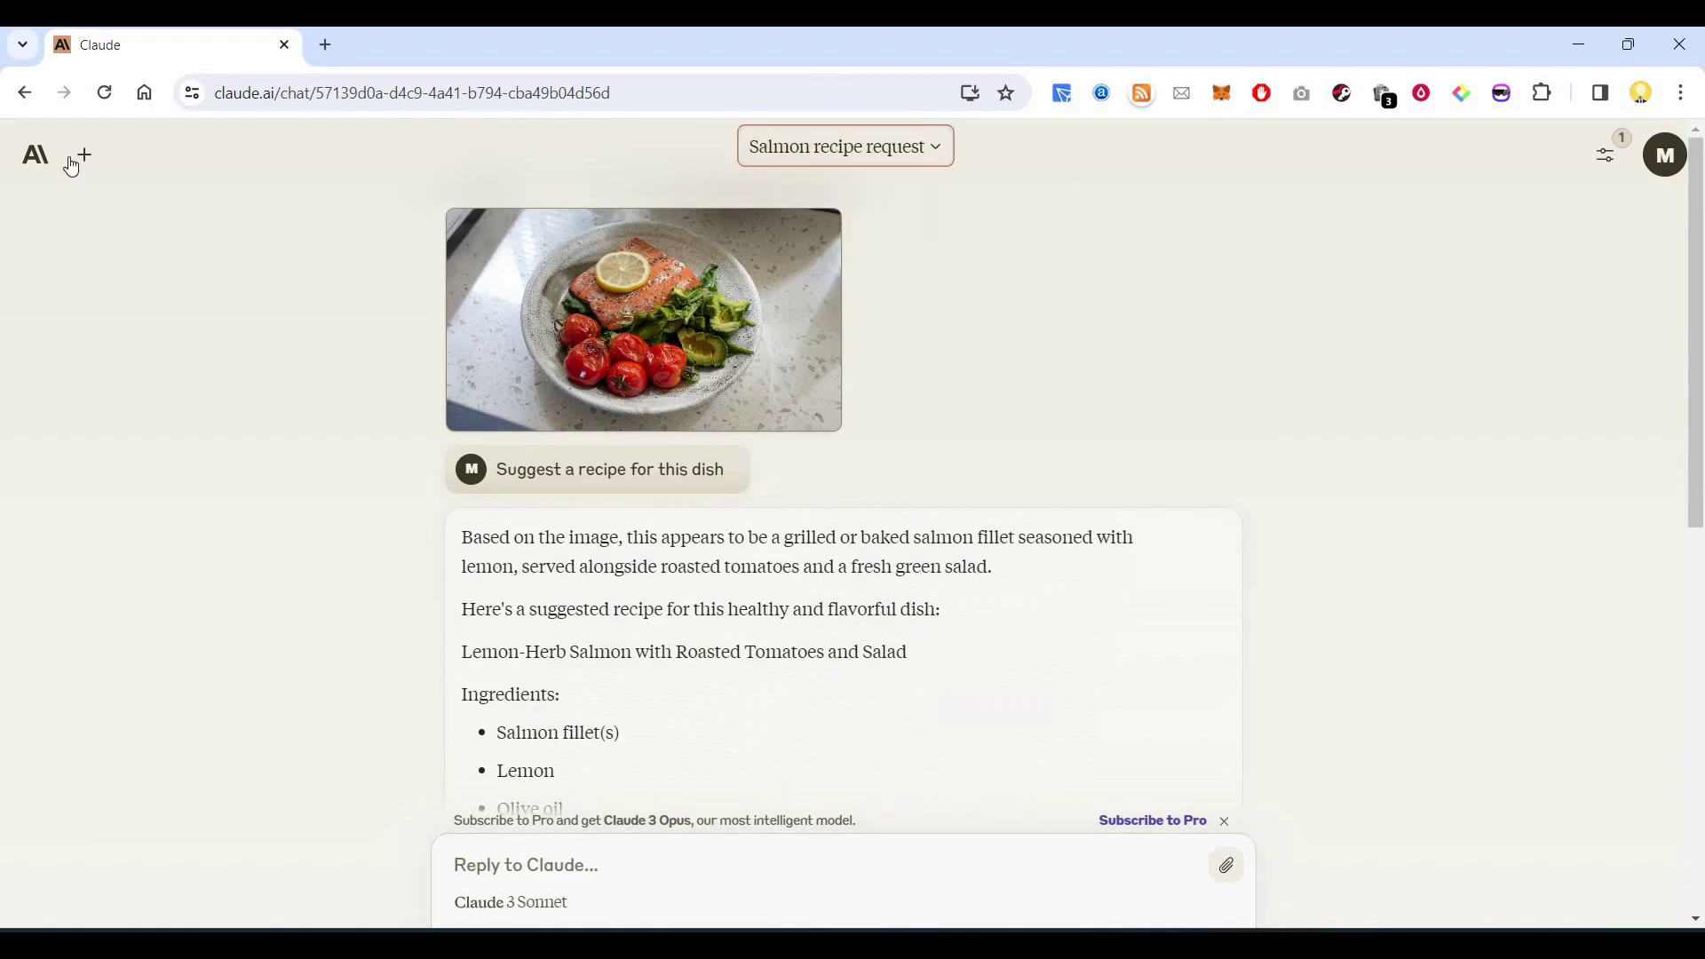
pyautogui.press('Escape')
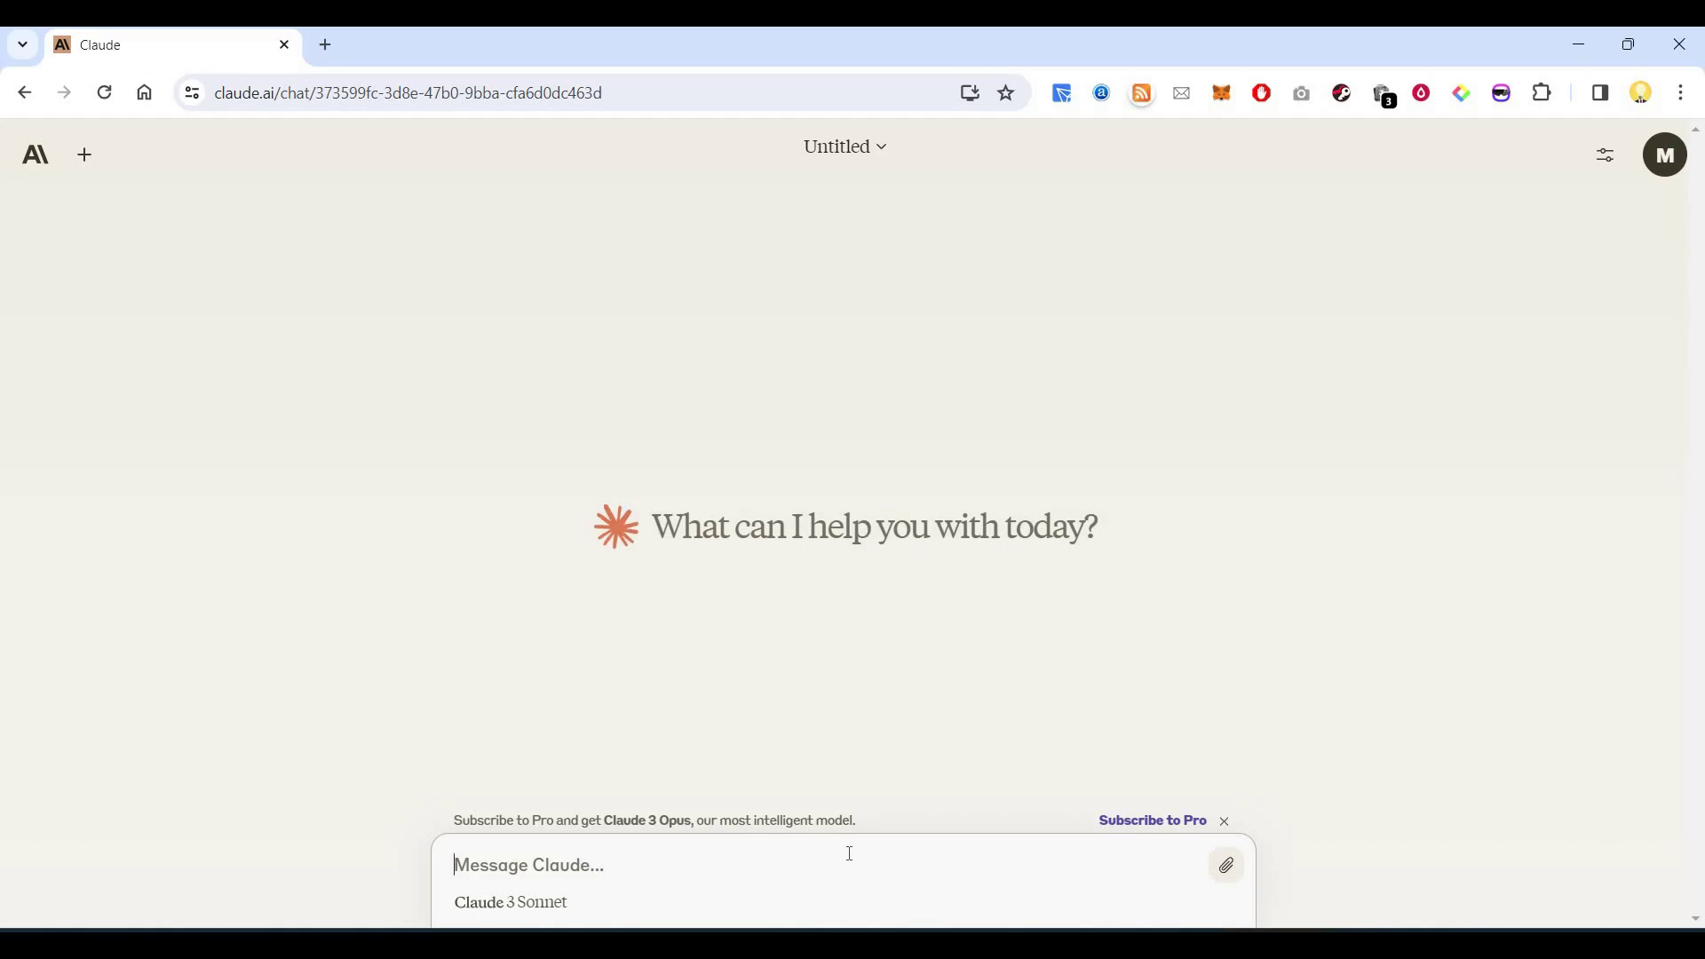
# - Ask "Who do you think will win 2024 election in India" in a new chat and read the reply
pyautogui.write('Who do ypu')
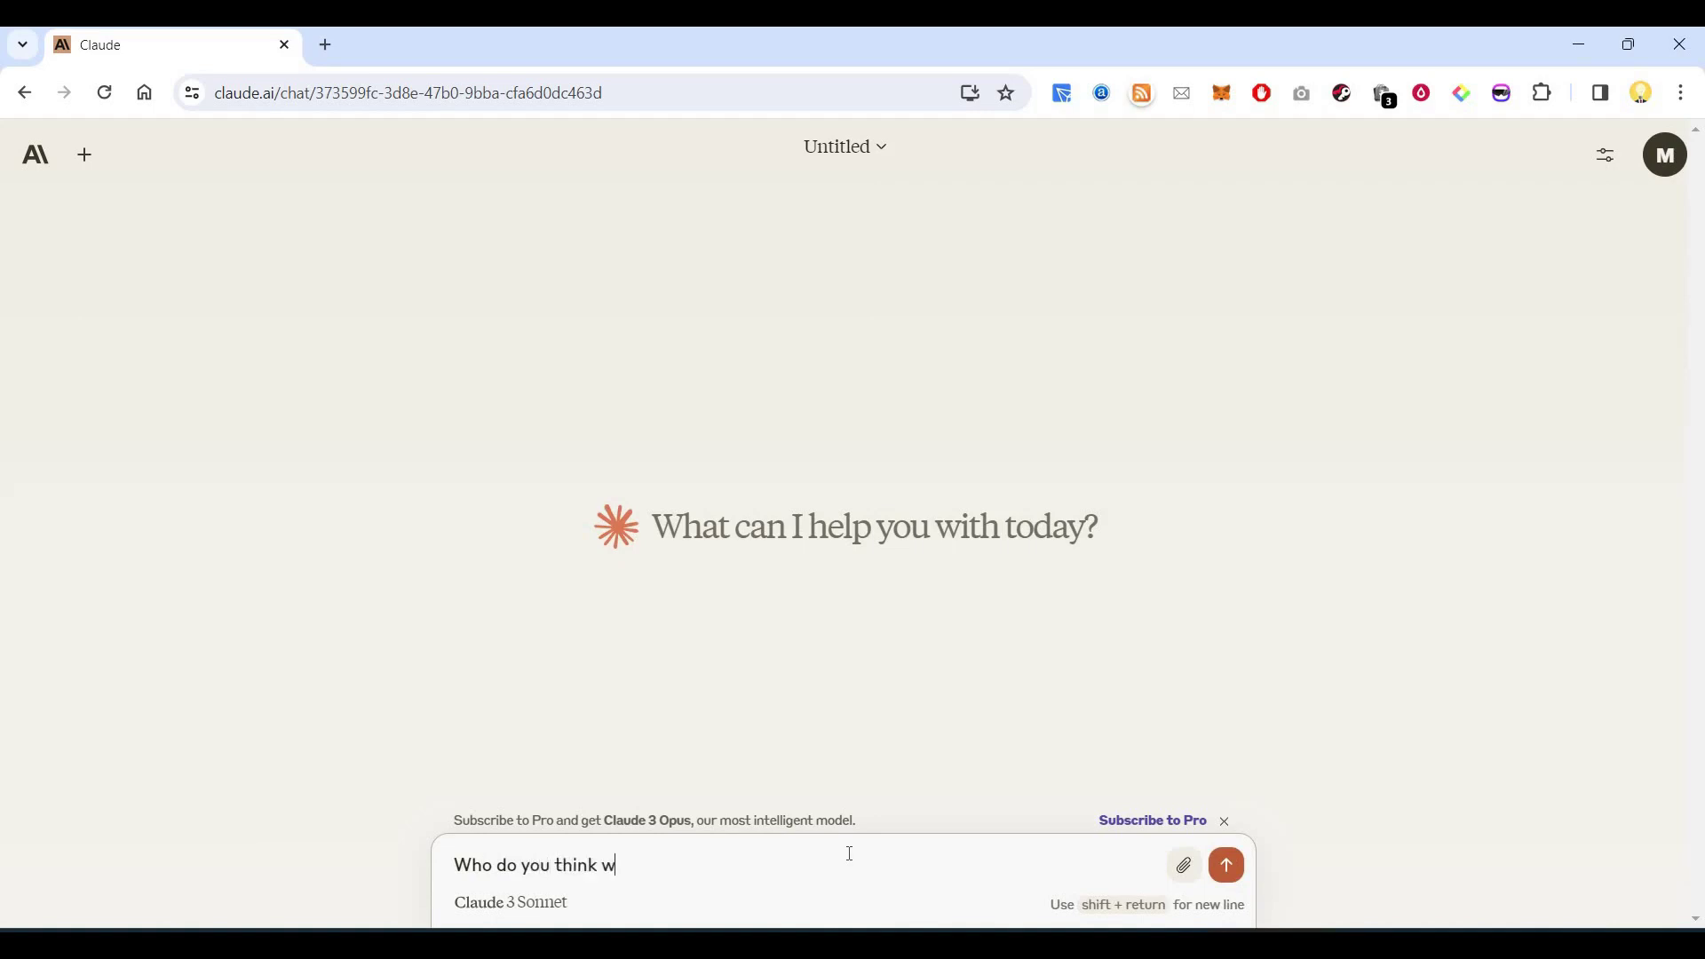
pyautogui.write('think will win 2024 election in India')
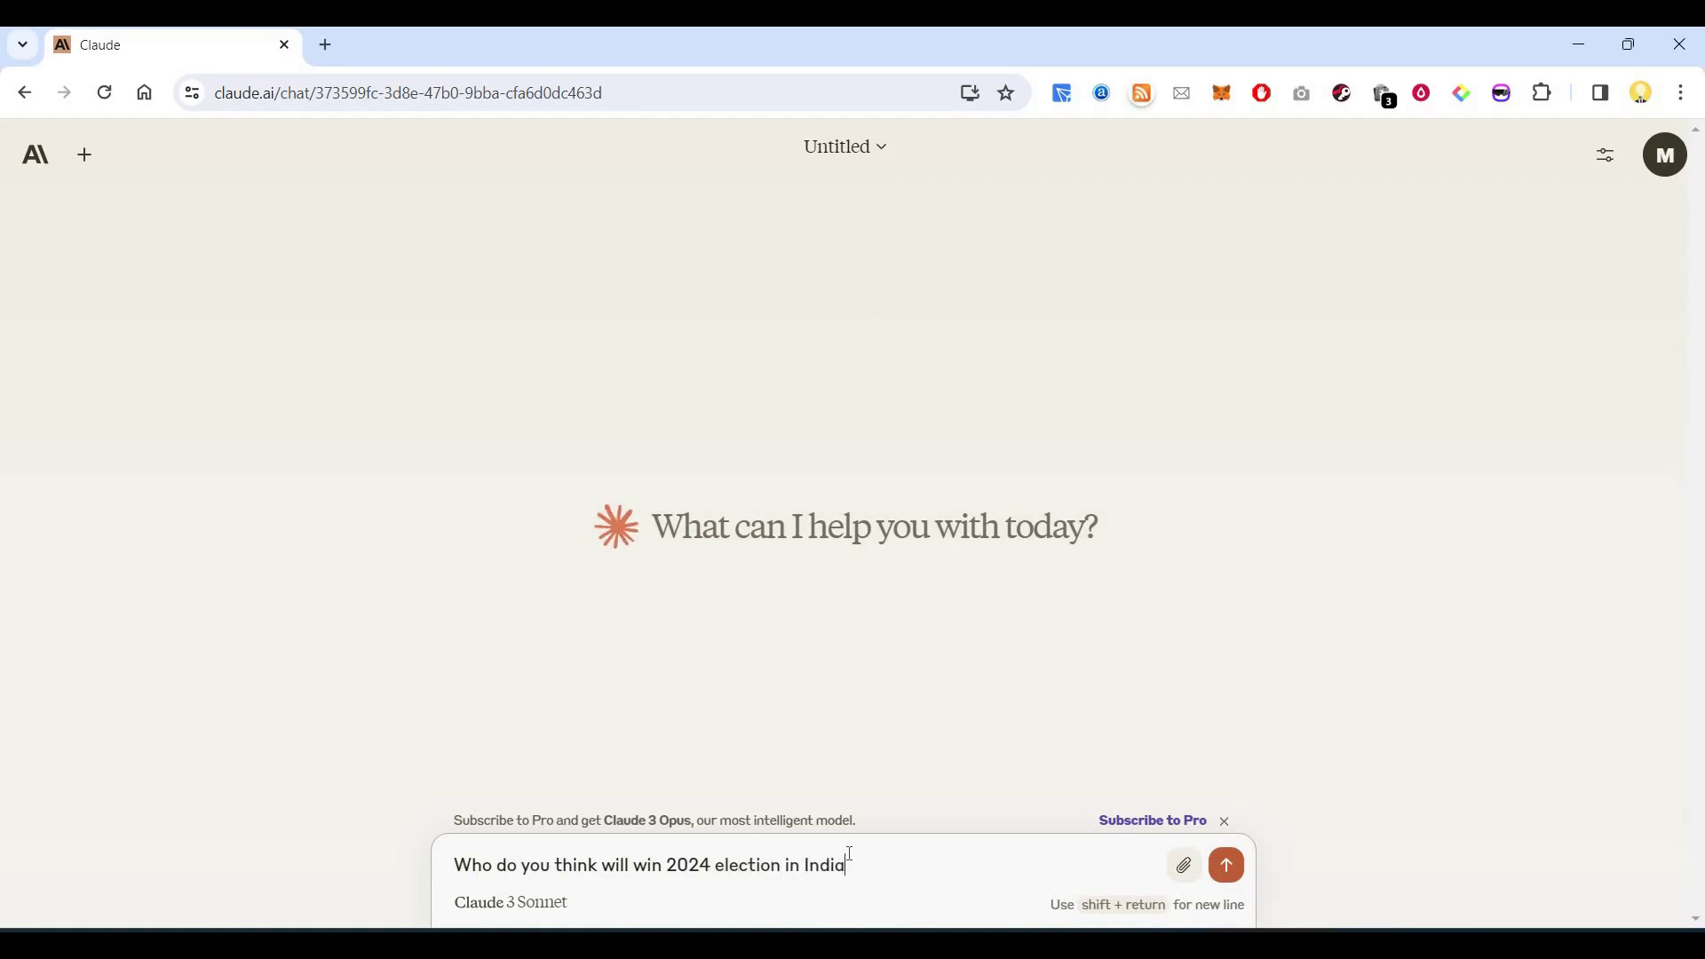
pyautogui.press('Return')
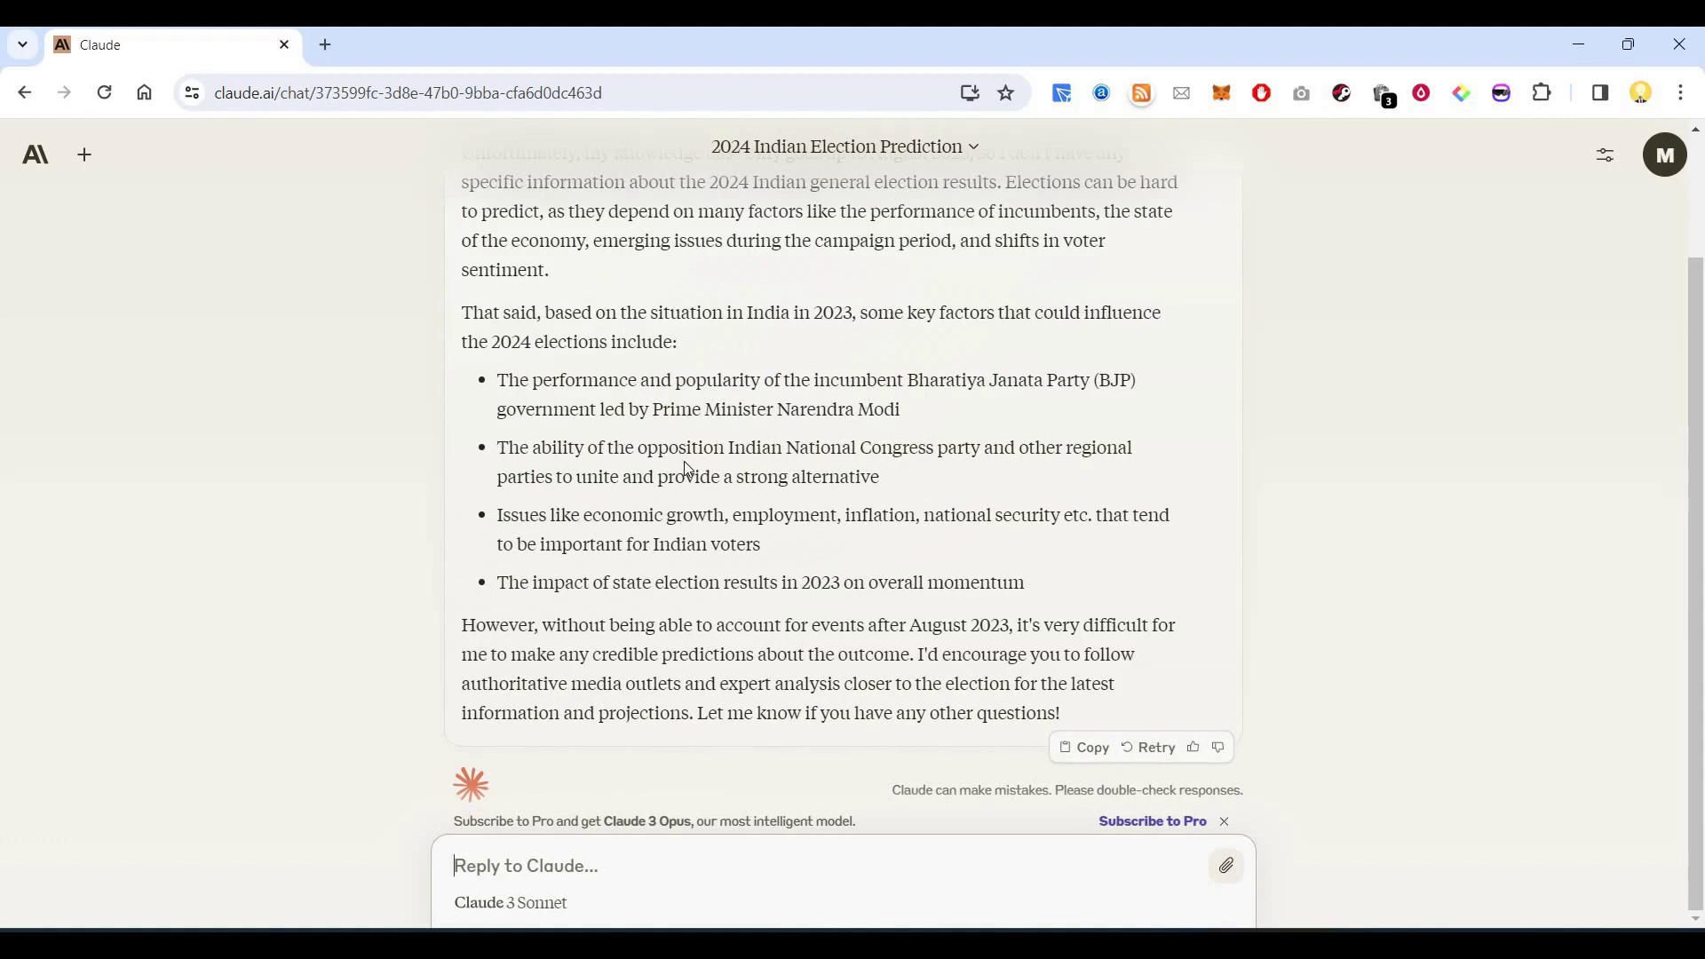
pyautogui.scroll(2, 687, 463)
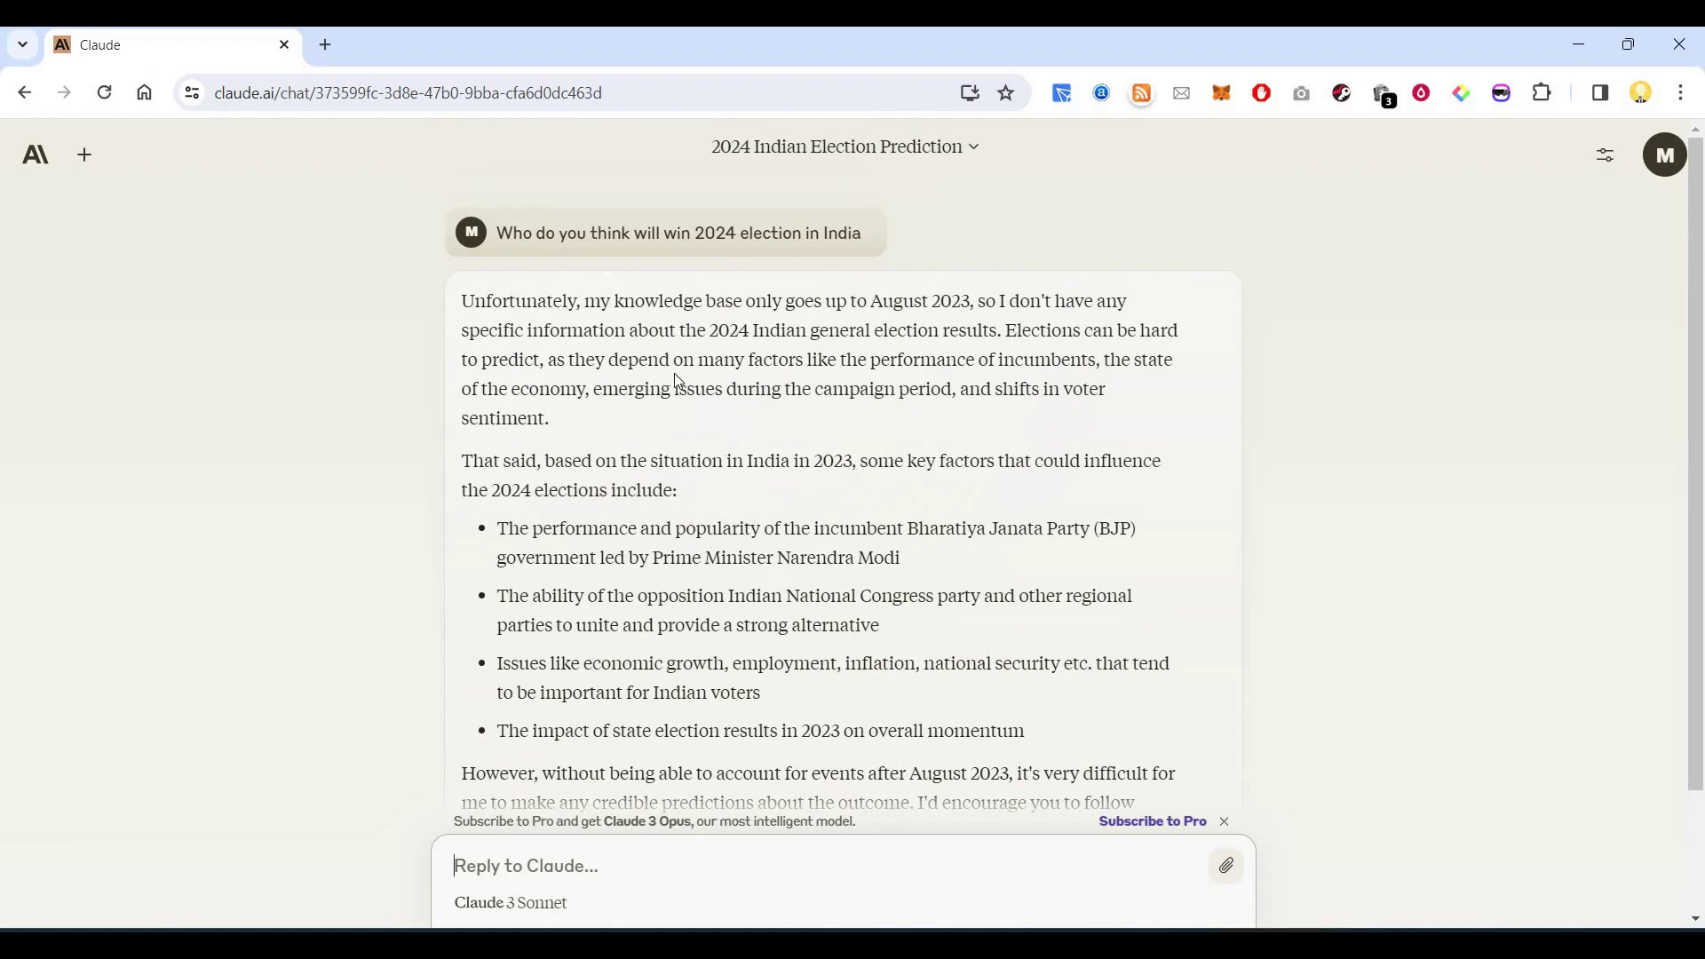
# - Open the "Understand objects and how they're used" example, preview object.jpg, and send the question "What is this and what is it used for?"
pyautogui.click(34, 153)
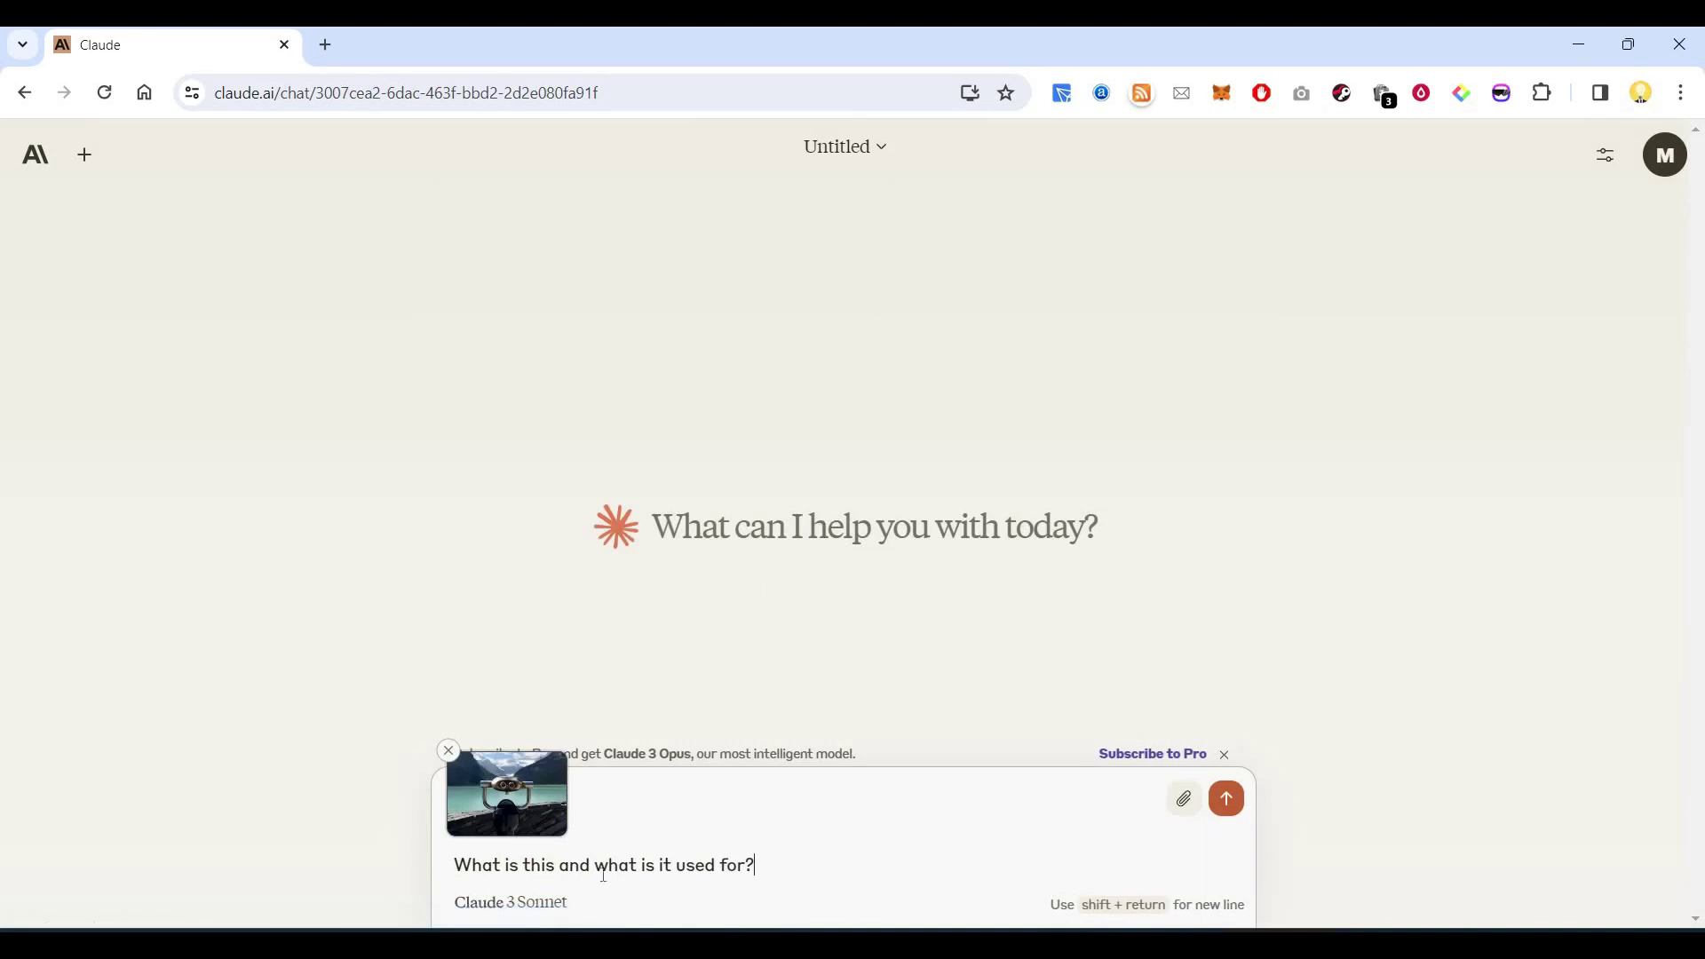
pyautogui.click(506, 817)
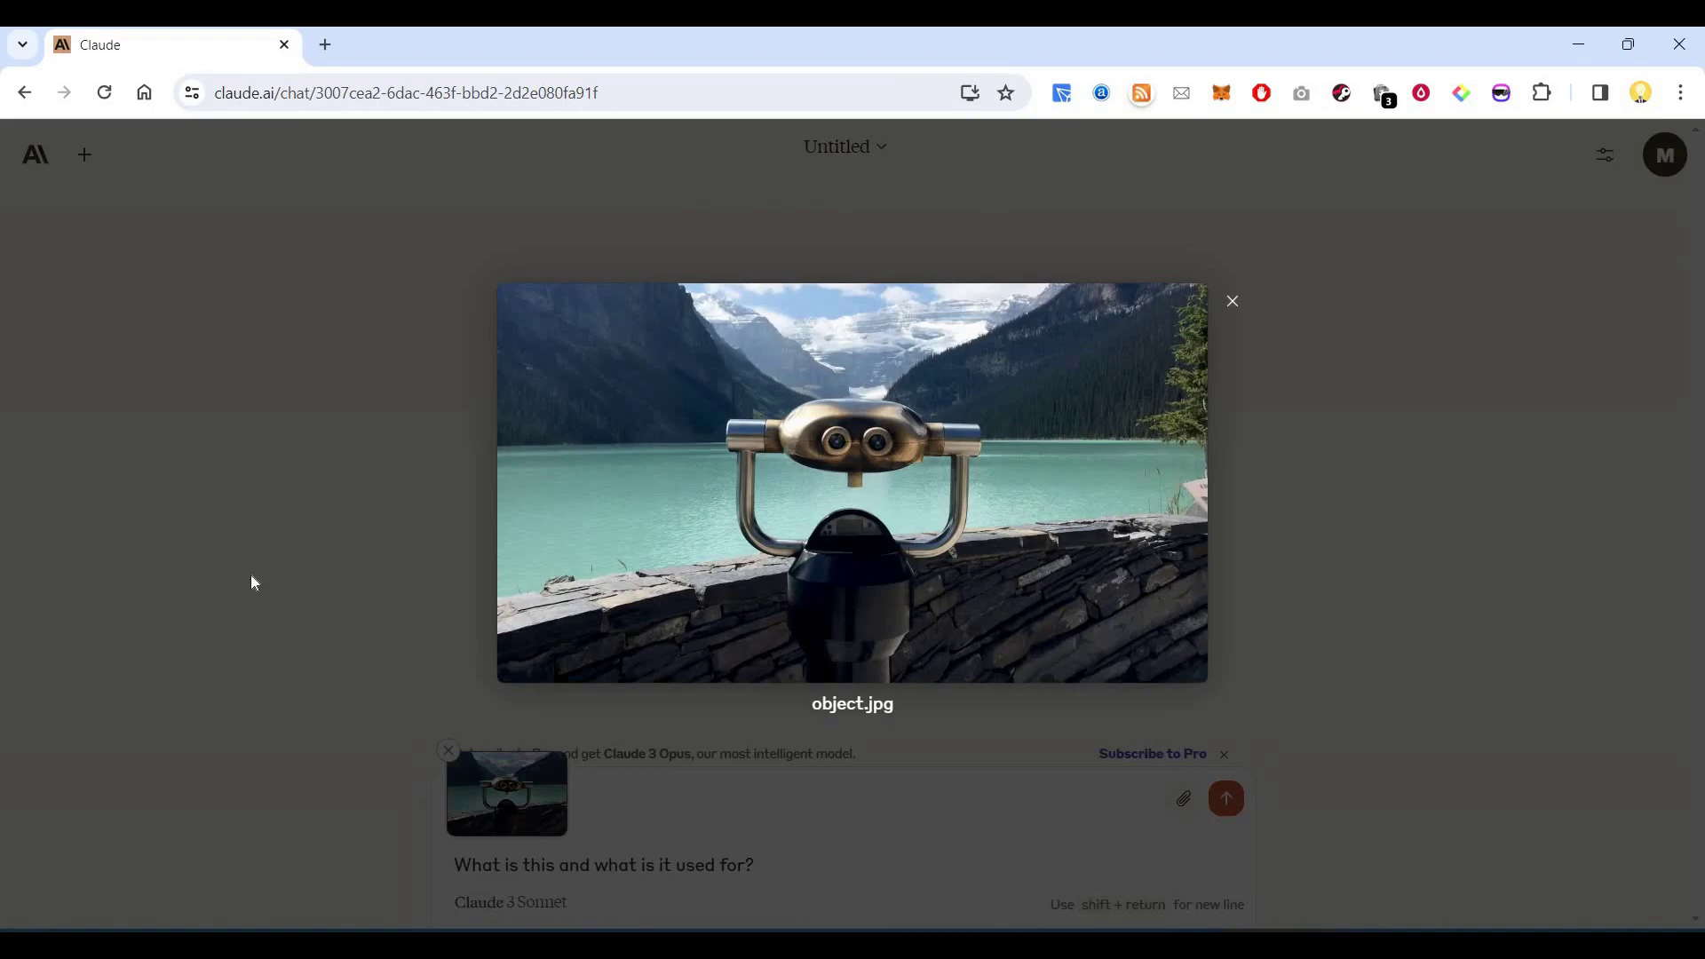
pyautogui.click(1307, 824)
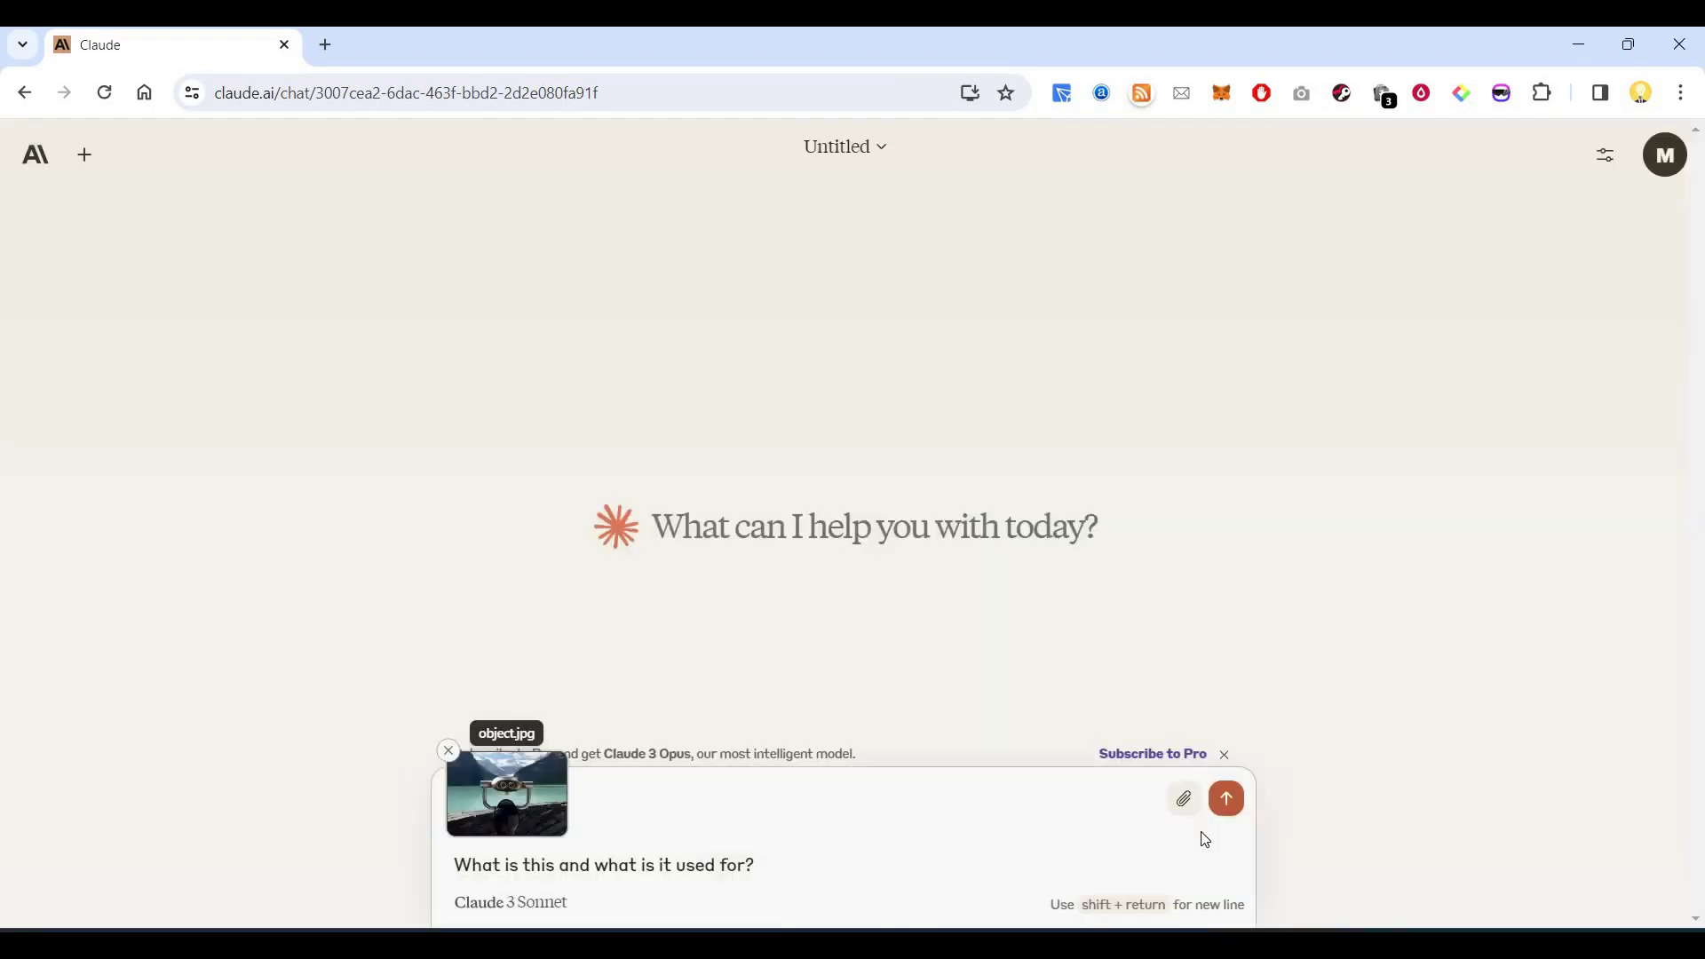
pyautogui.press('Return')
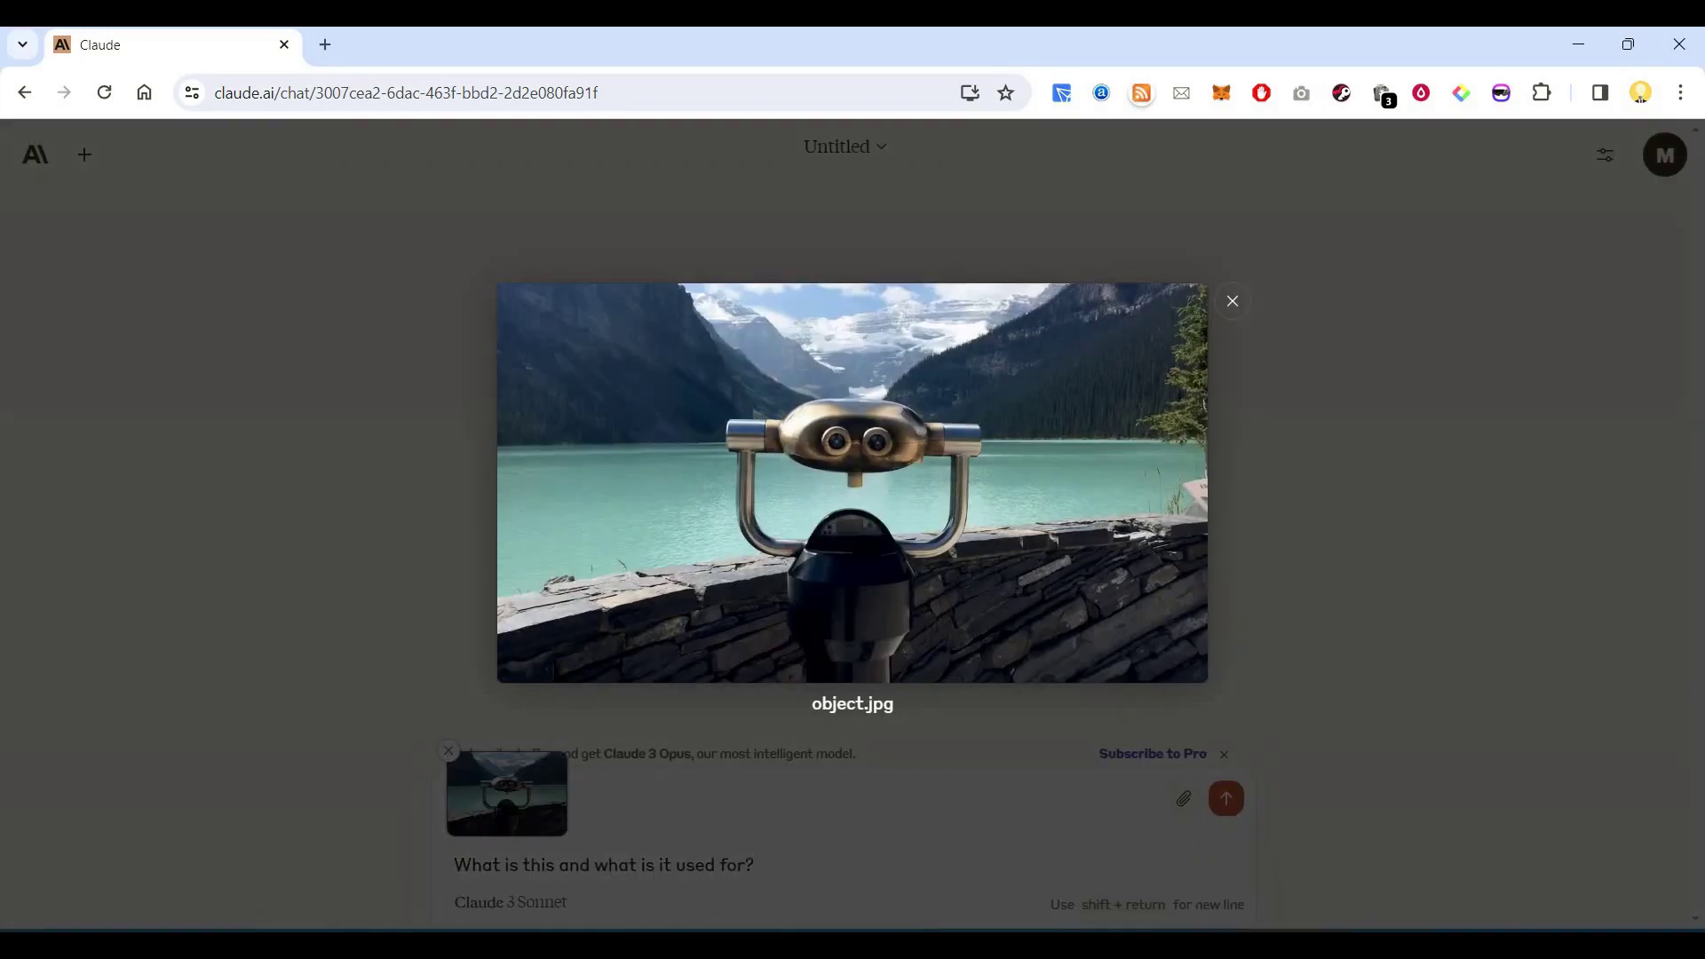
pyautogui.click(787, 860)
pyautogui.press('Return')
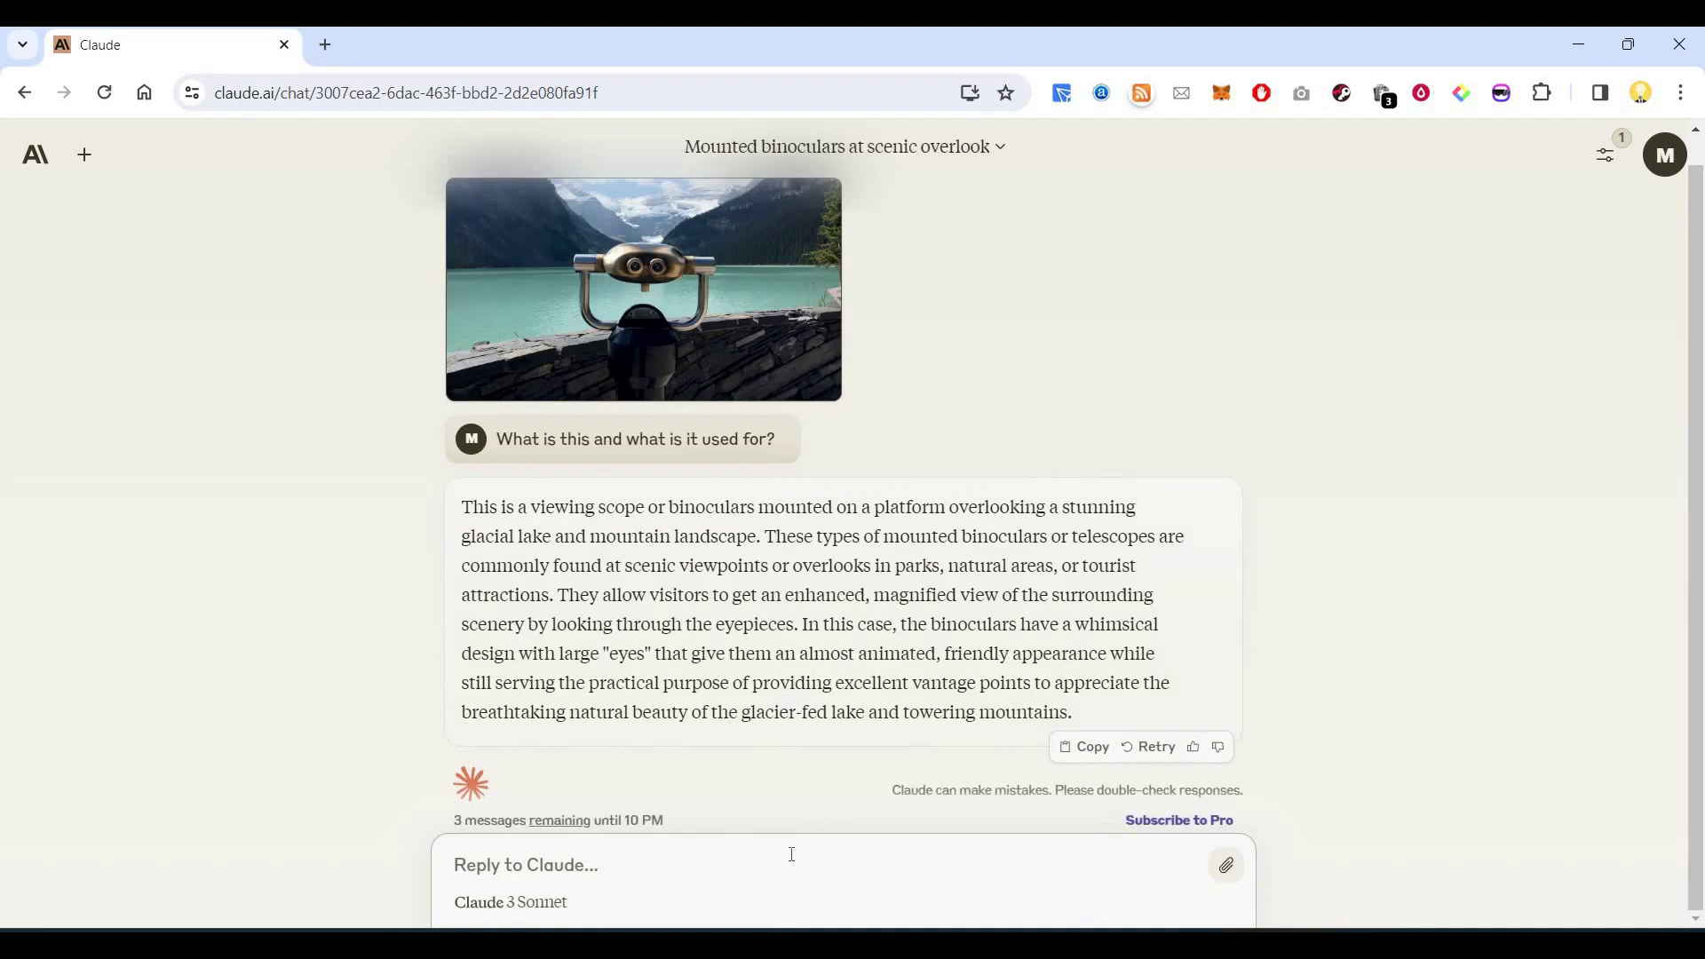
# - Ask the follow-up question "What is the cost of it." about the binoculars in the same chat and review the reply
pyautogui.write('What is the cos')
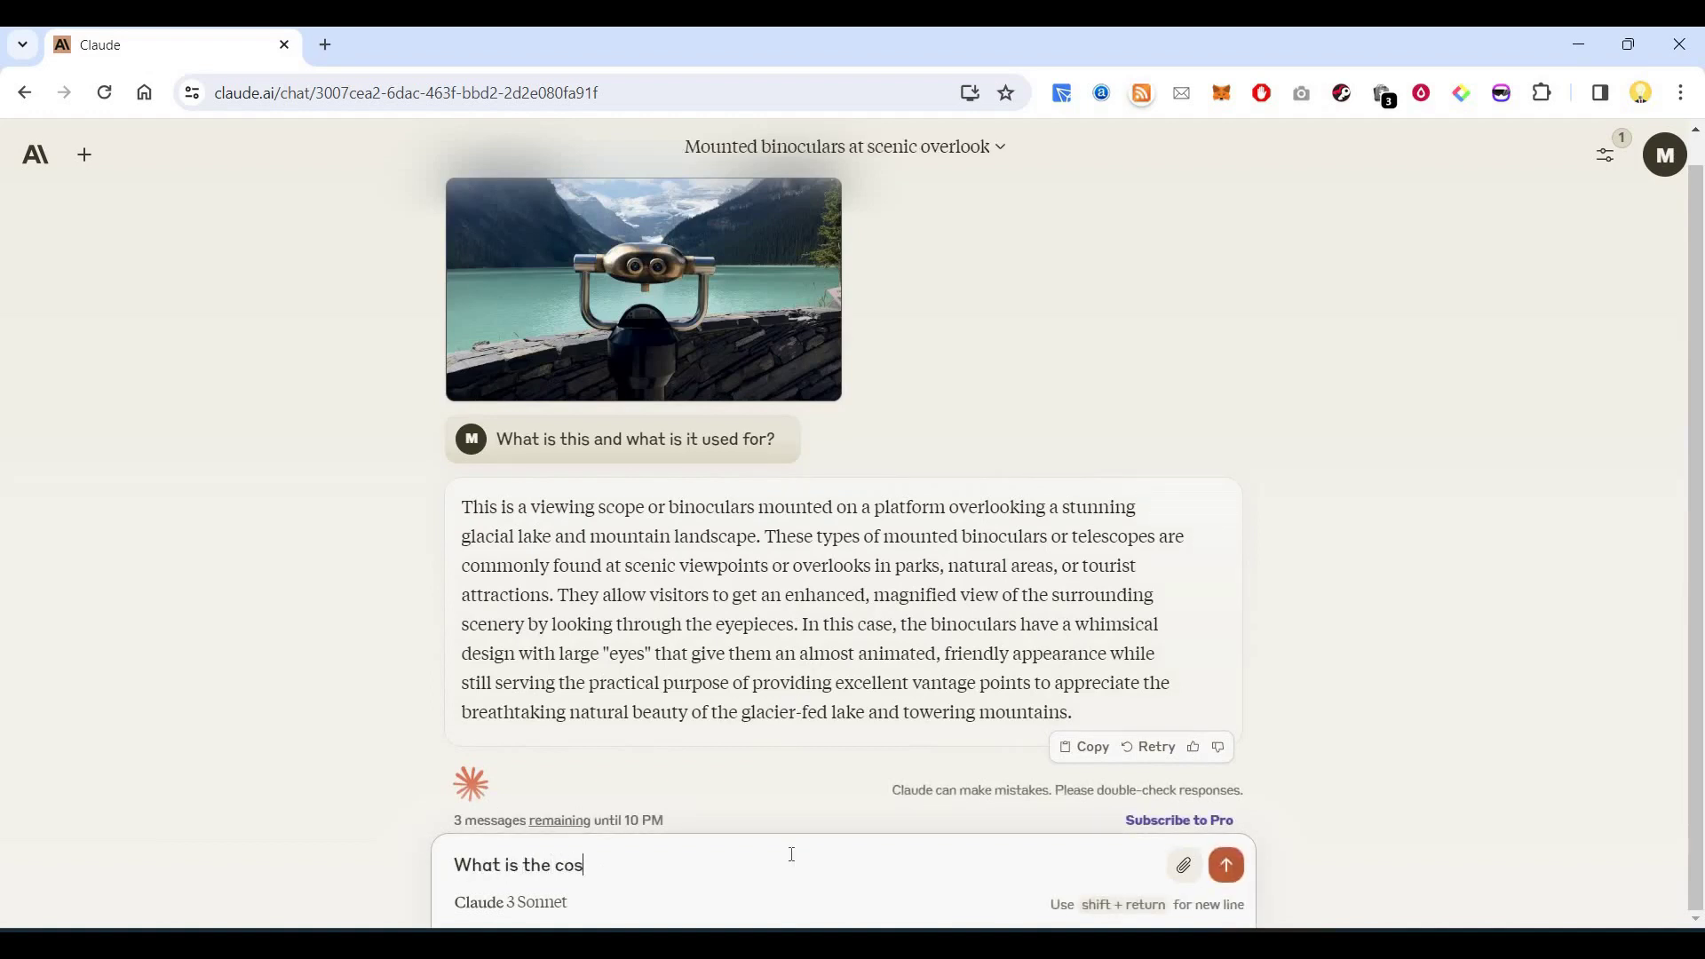
pyautogui.write('t of it.')
pyautogui.press('Return')
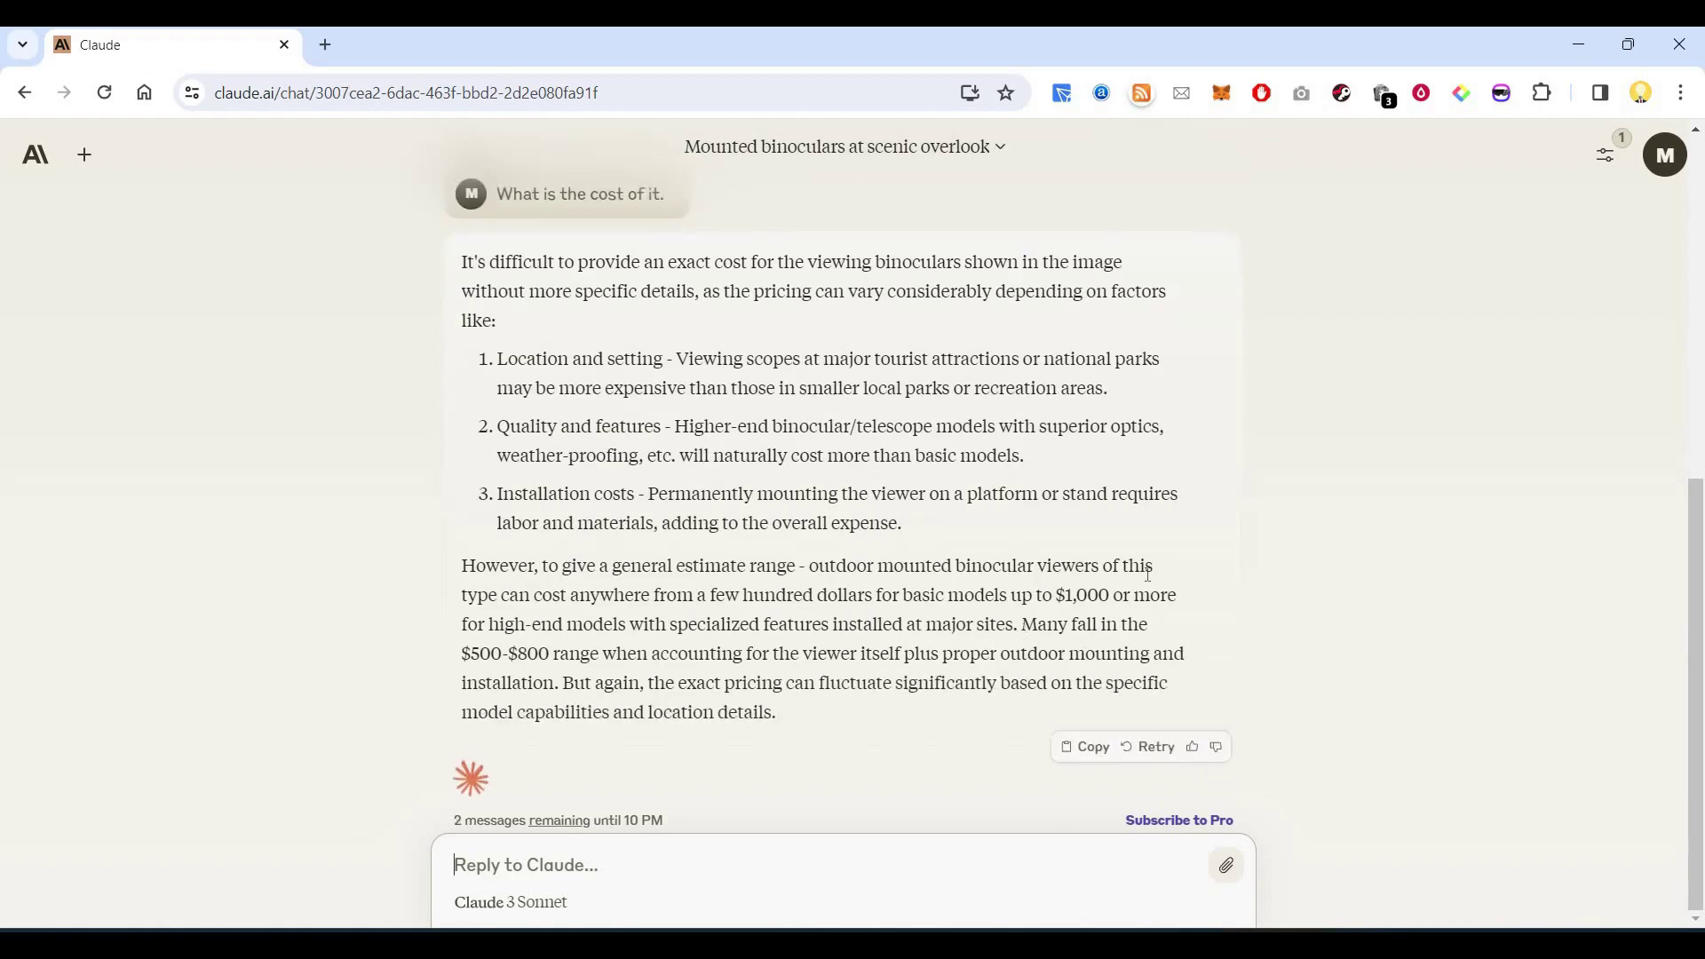
pyautogui.scroll(1, 56, 166)
# - Use the "Convert UI design to front-end code" example to send the prompt "Convert this design into a react component using tailwind css"
pyautogui.click(36, 155)
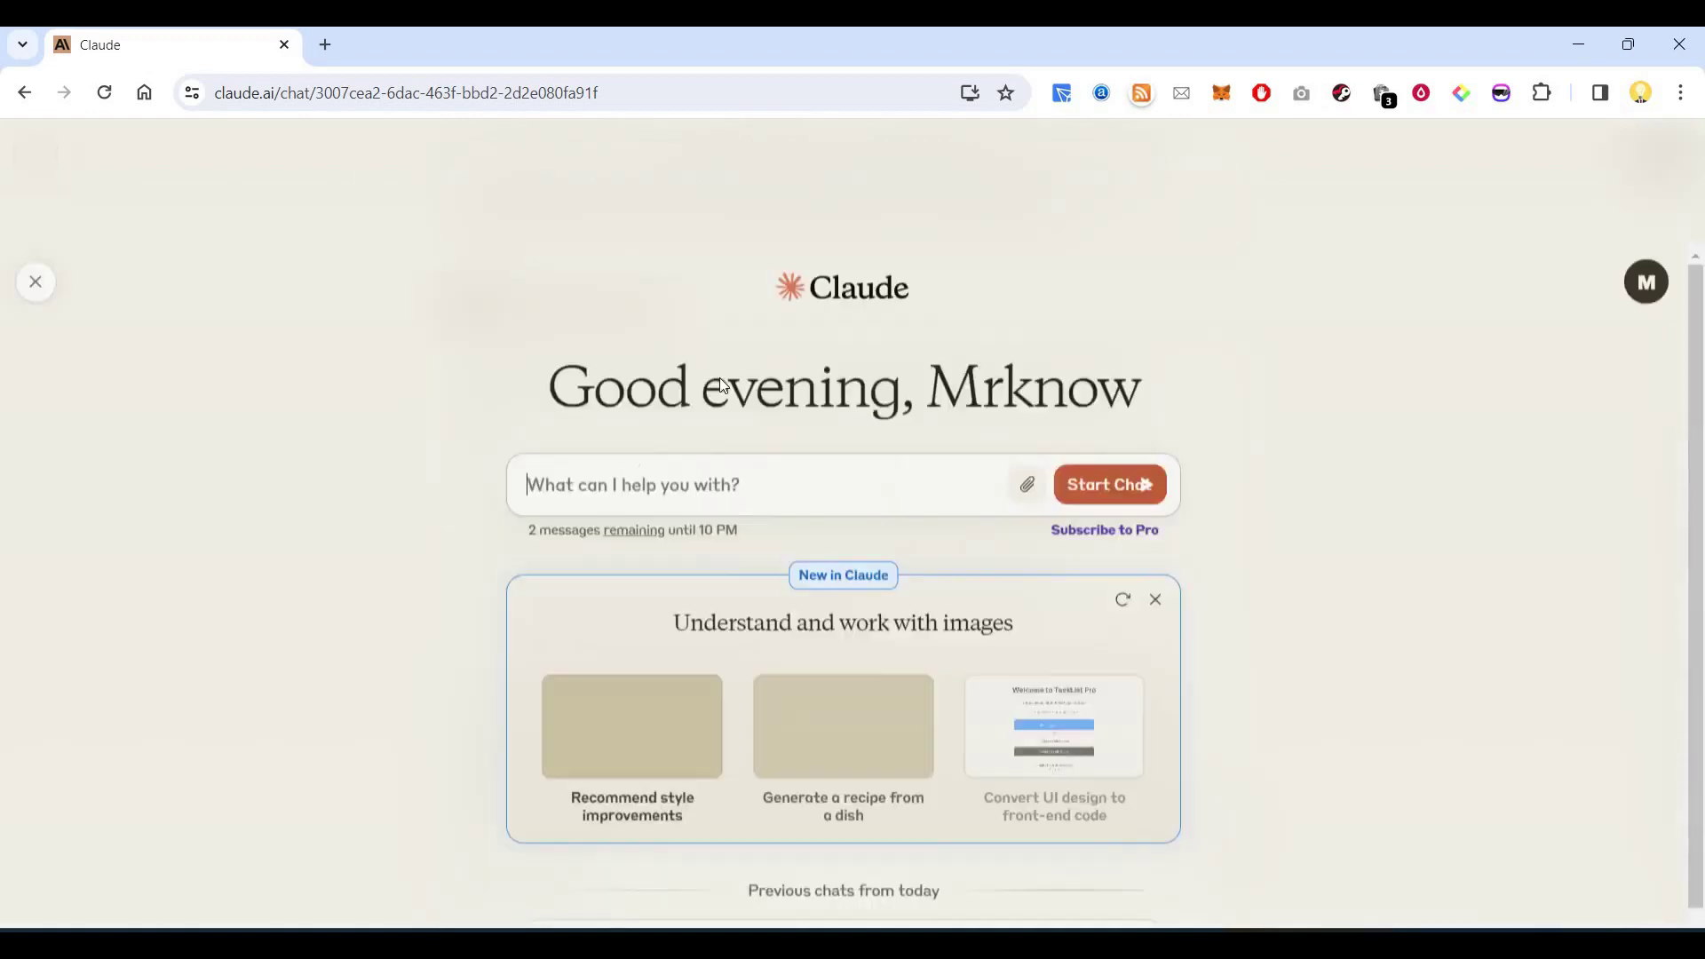
pyautogui.press('Escape')
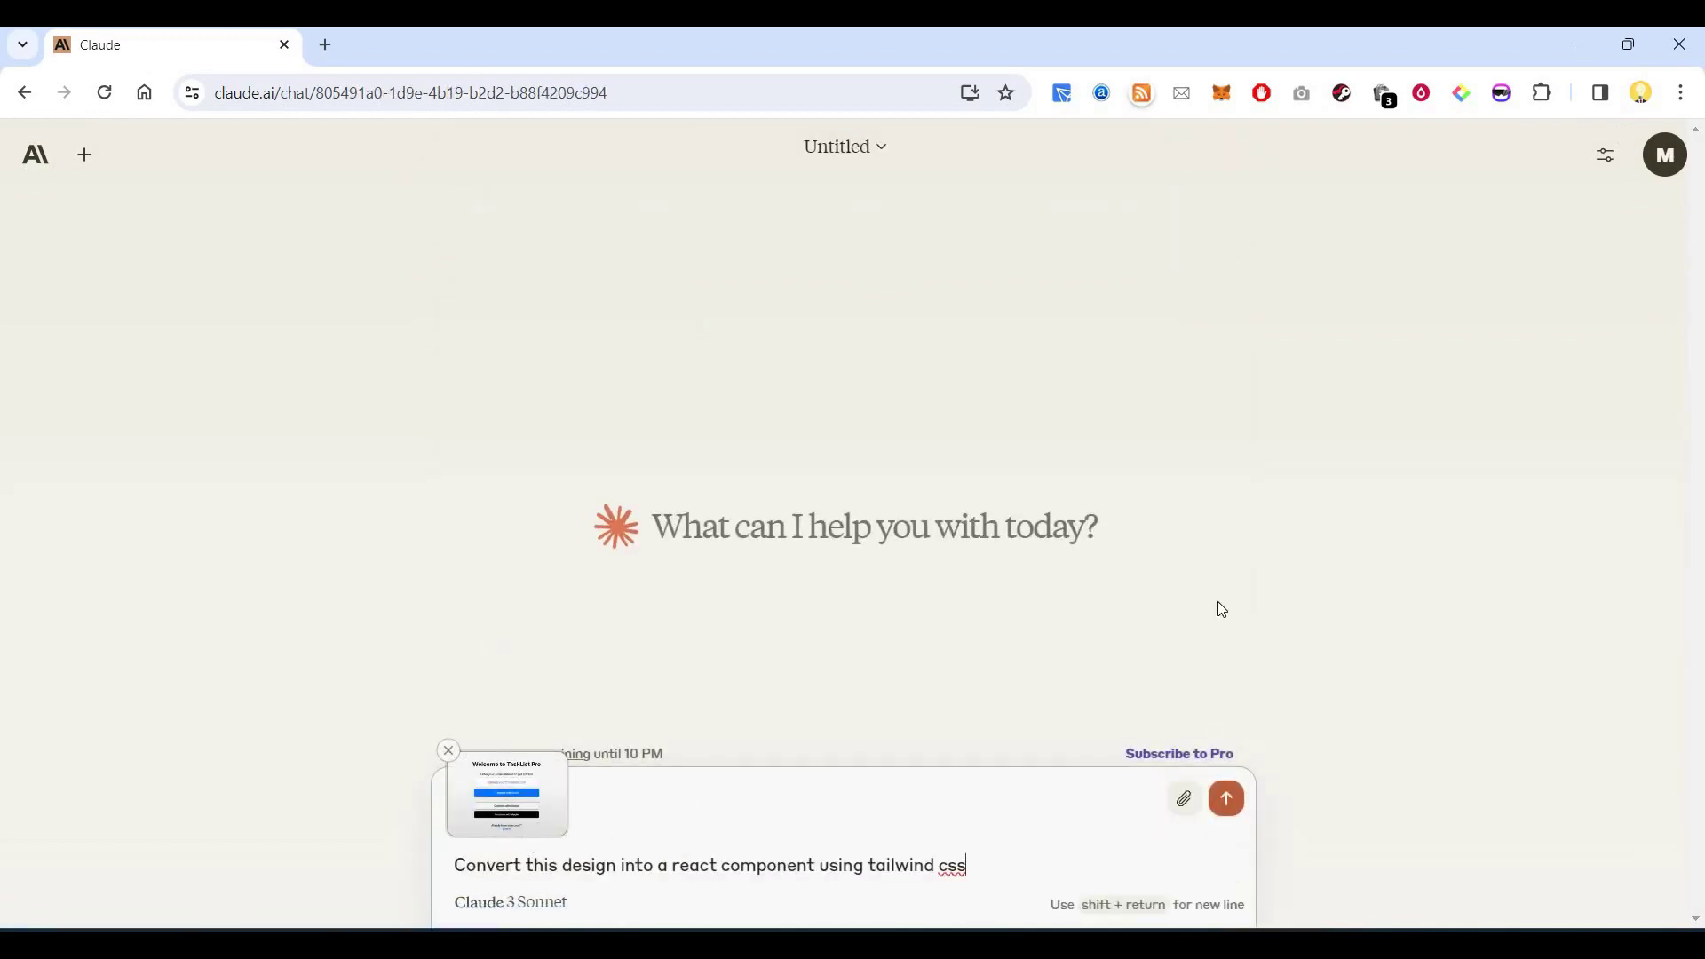
pyautogui.press('Return')
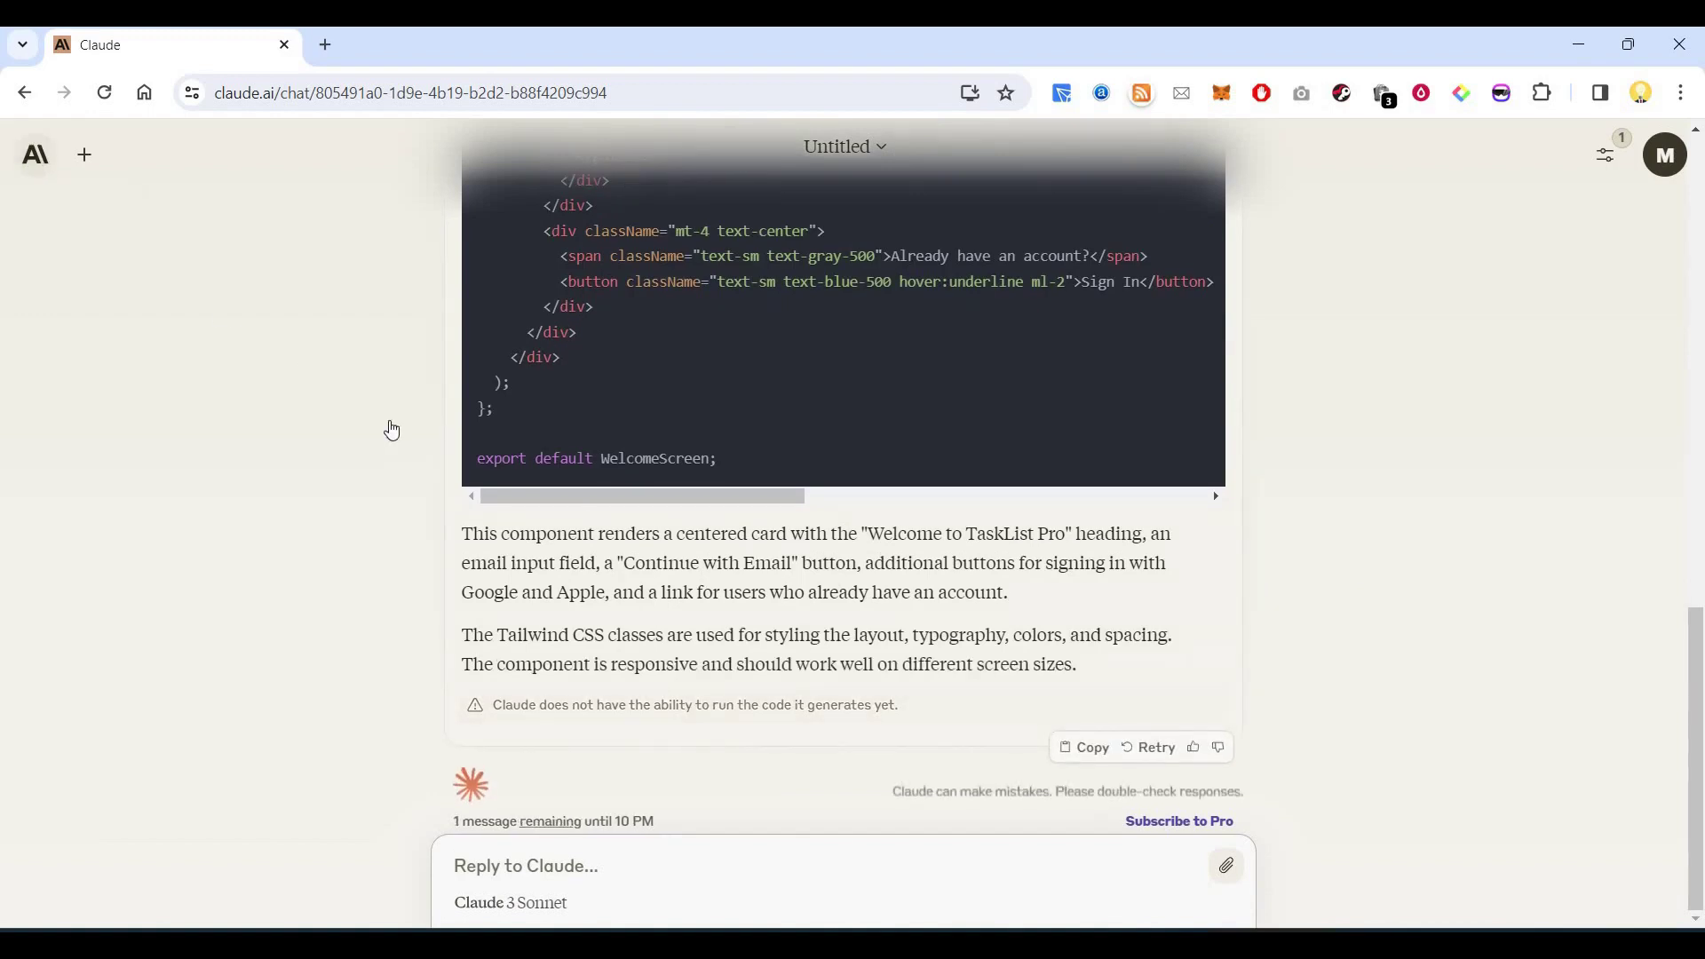
# - Use the "Understand complex equations" example to ask "What is this equation for? Explain how to use it" and review the explanation
pyautogui.hotkey('ctrl', 'k')
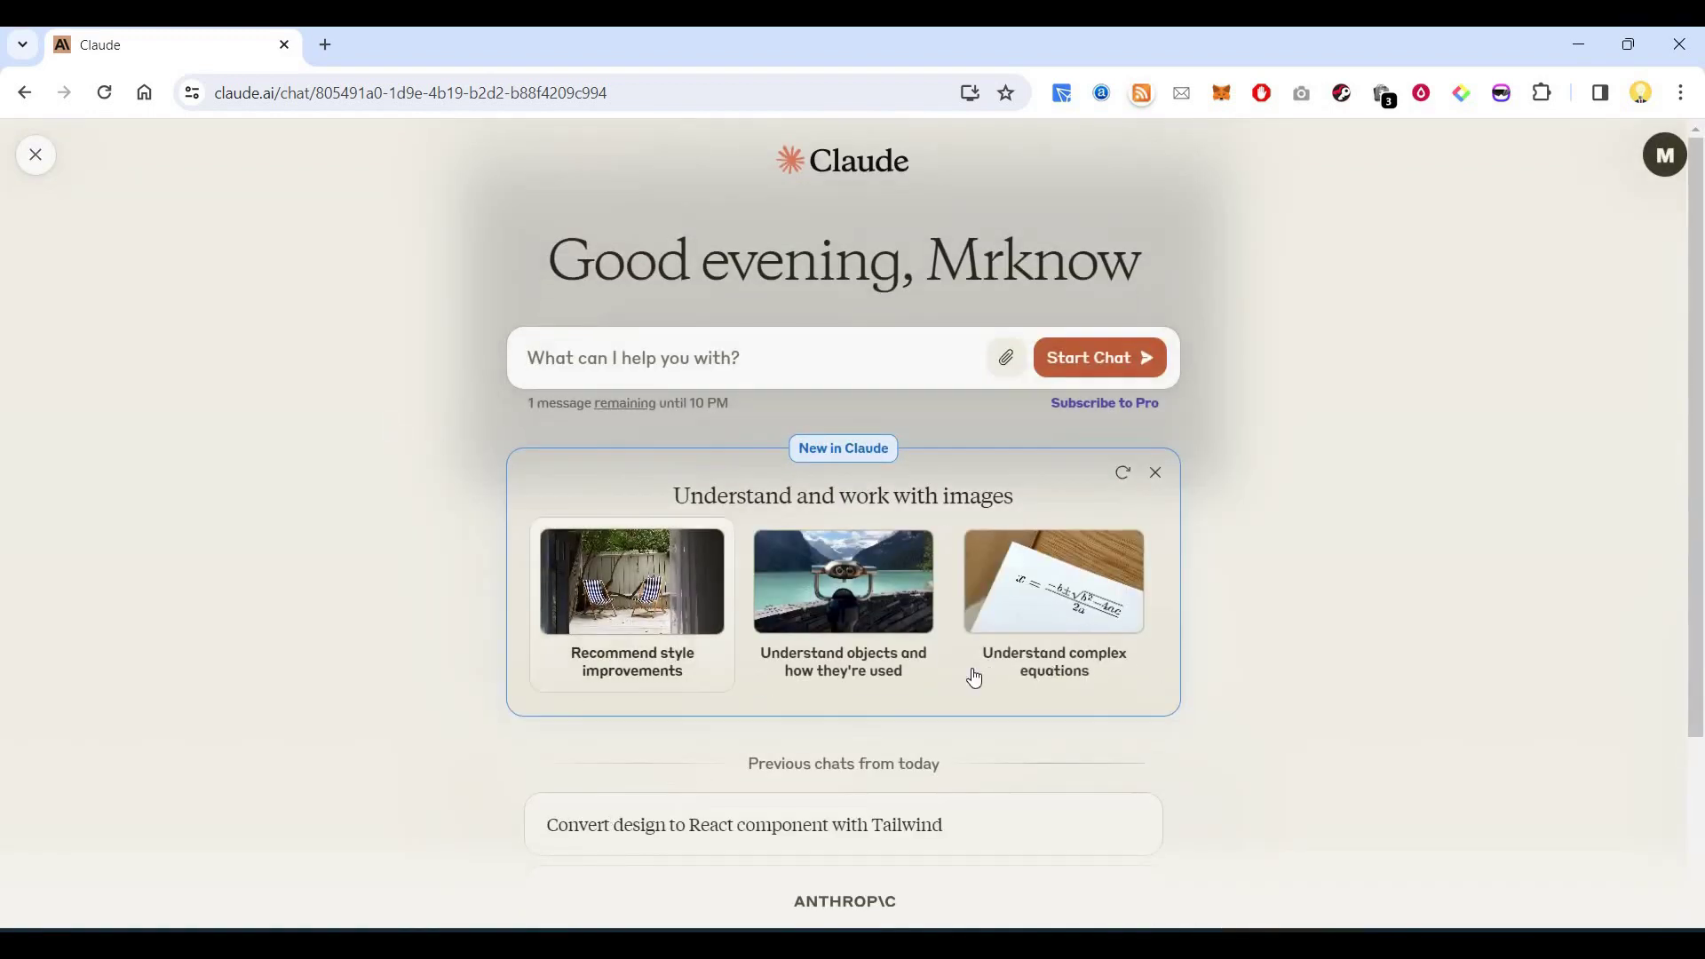
pyautogui.click(1016, 616)
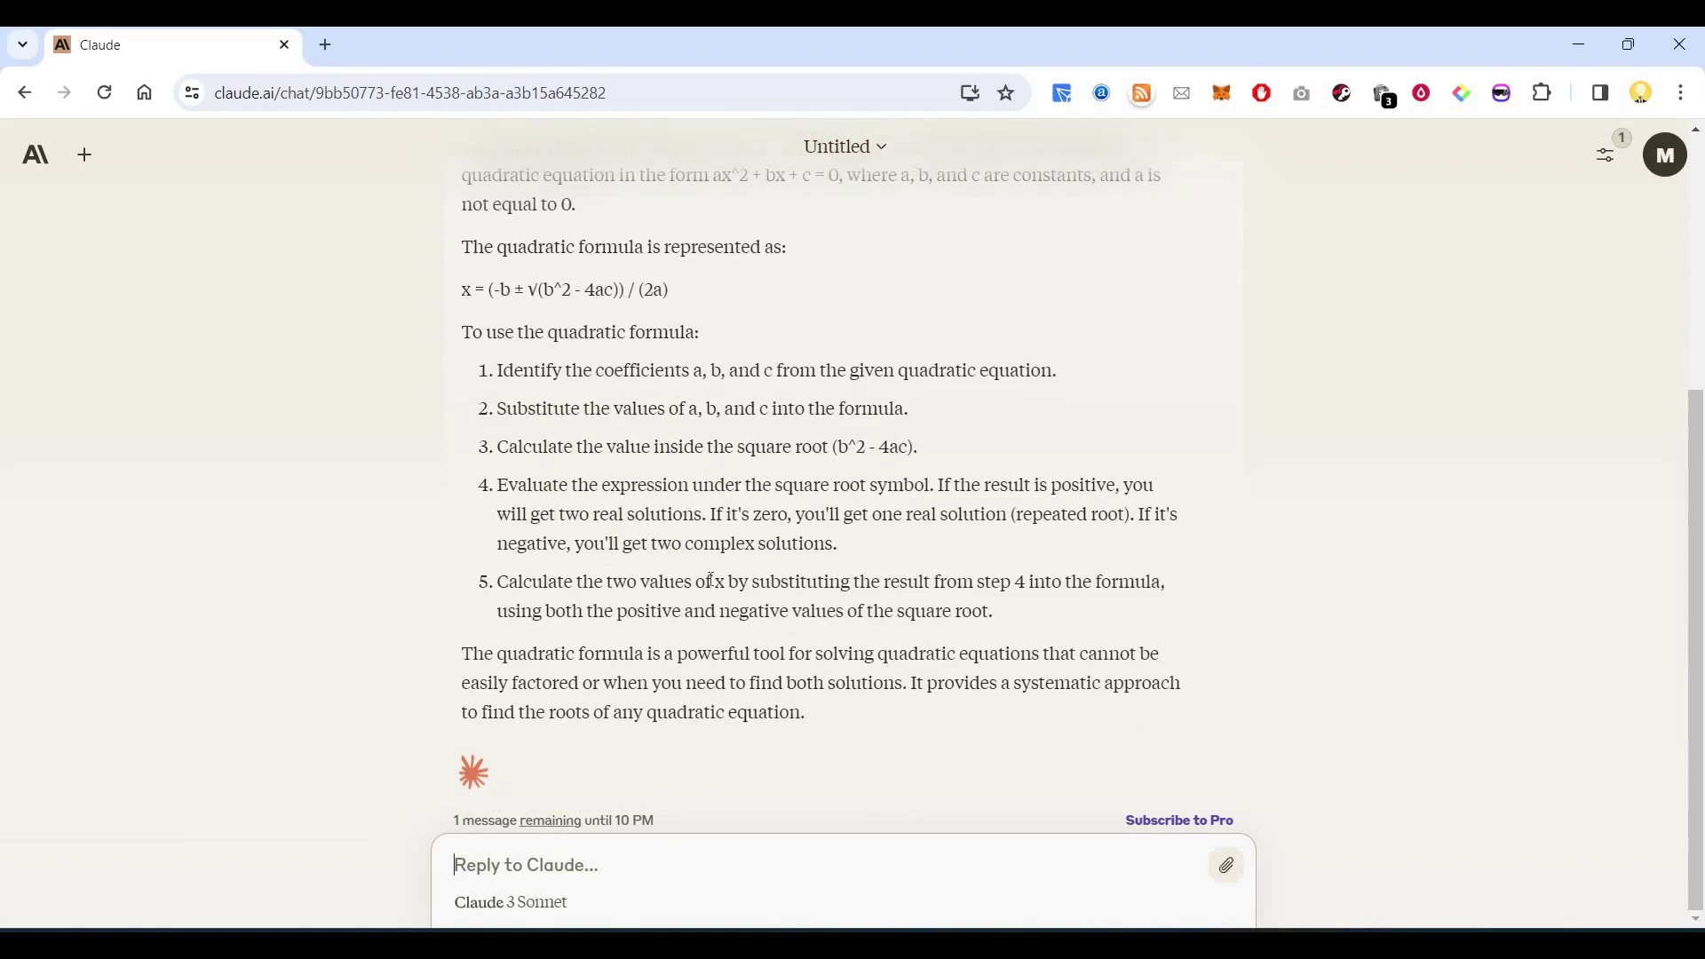
pyautogui.scroll(4, 41, 221)
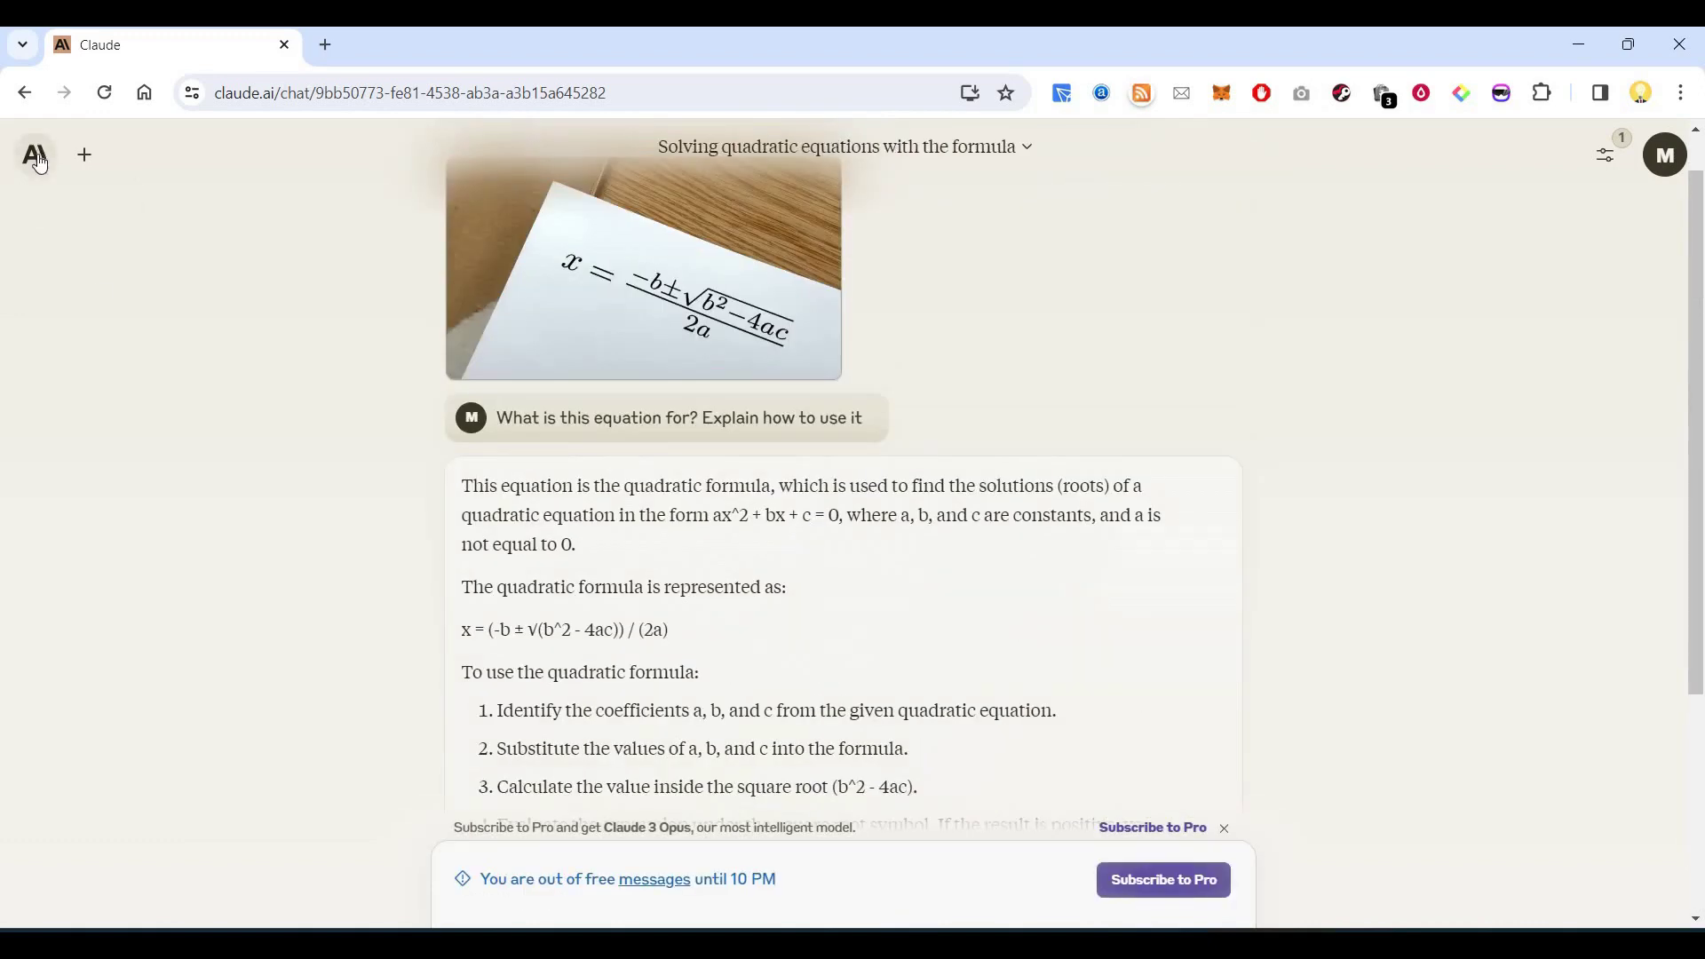
# - Return to the start page and open the "Recommend style improvements" image example
pyautogui.click(41, 158)
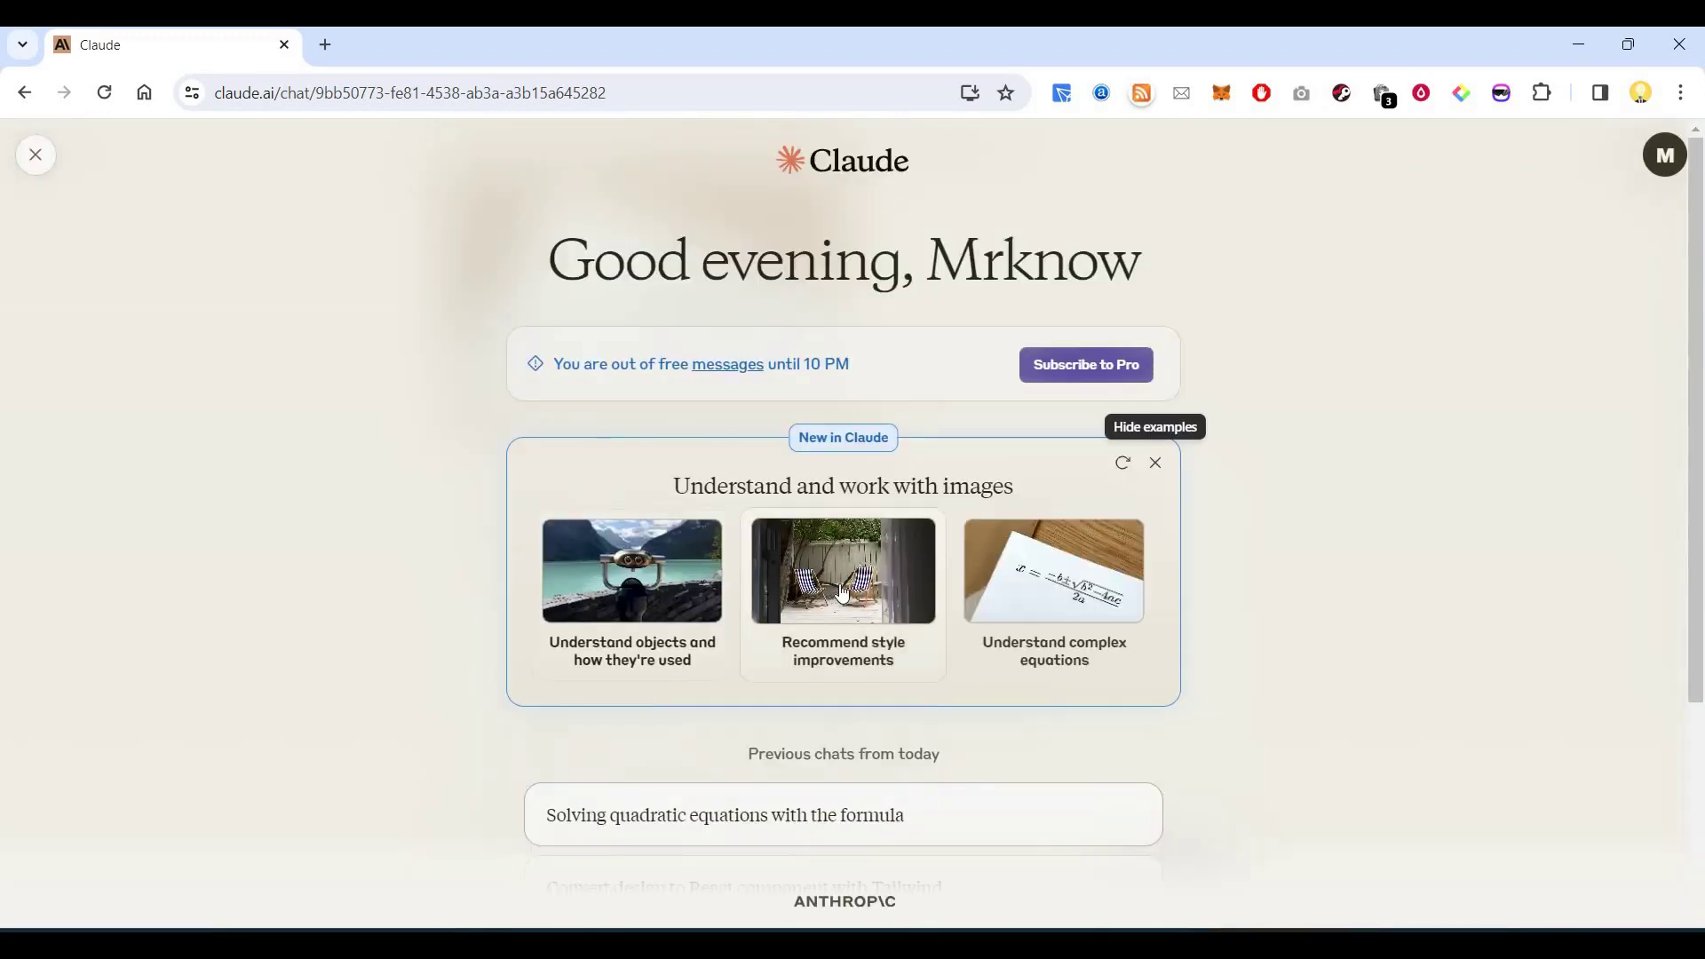
pyautogui.click(859, 588)
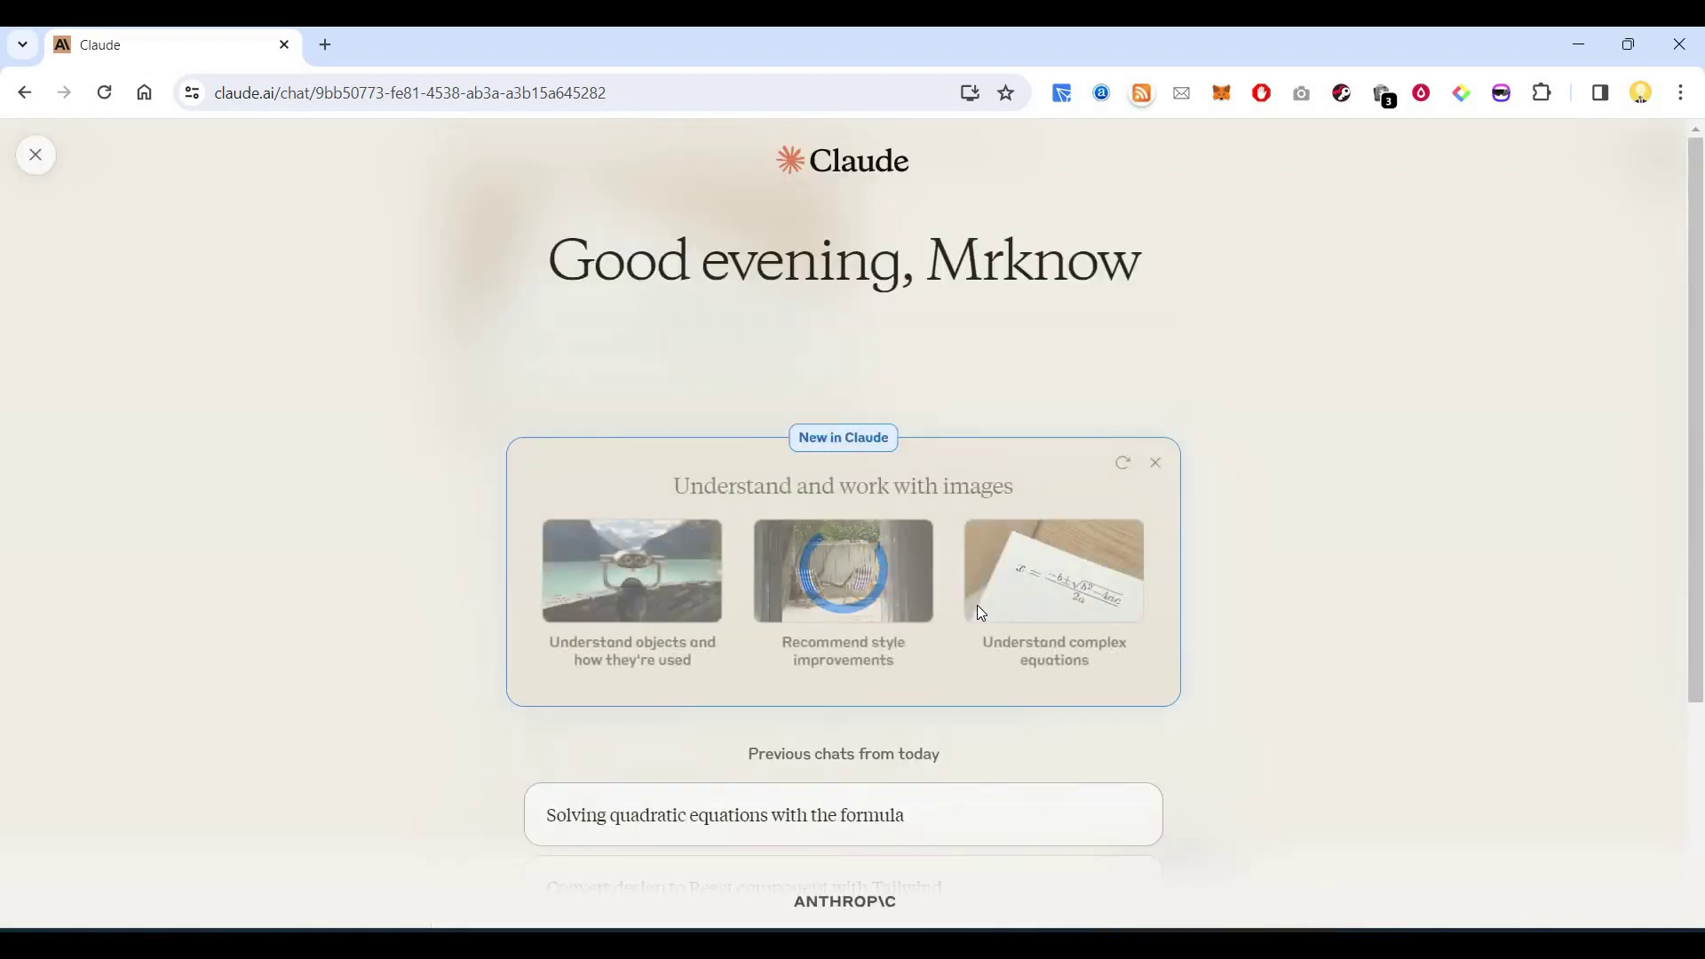